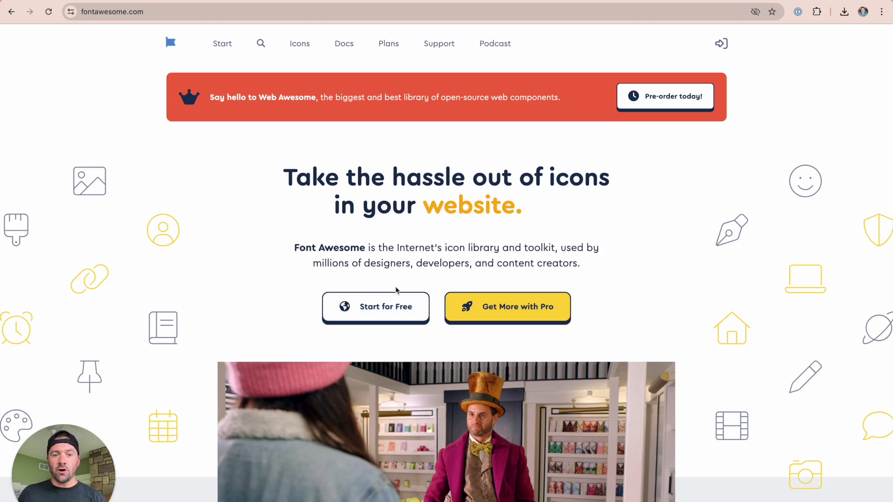
- Download the Font Awesome 6.5.2 Free For Web package from the Font Awesome downloads page
{"action": "left_click", "coordinate": [379, 308]}
{"action": "scroll", "coordinate": [467, 337], "scroll_direction": "down", "scroll_amount": 2}
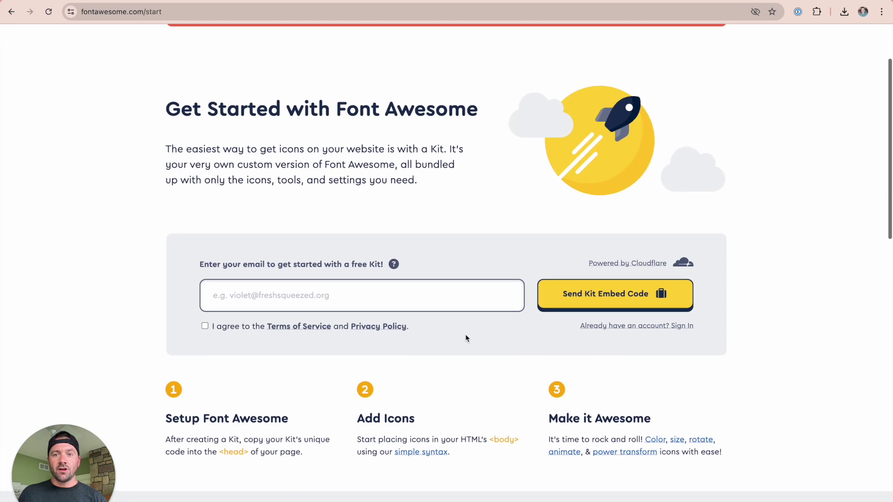
{"action": "scroll", "coordinate": [467, 337], "scroll_direction": "down", "scroll_amount": 1}
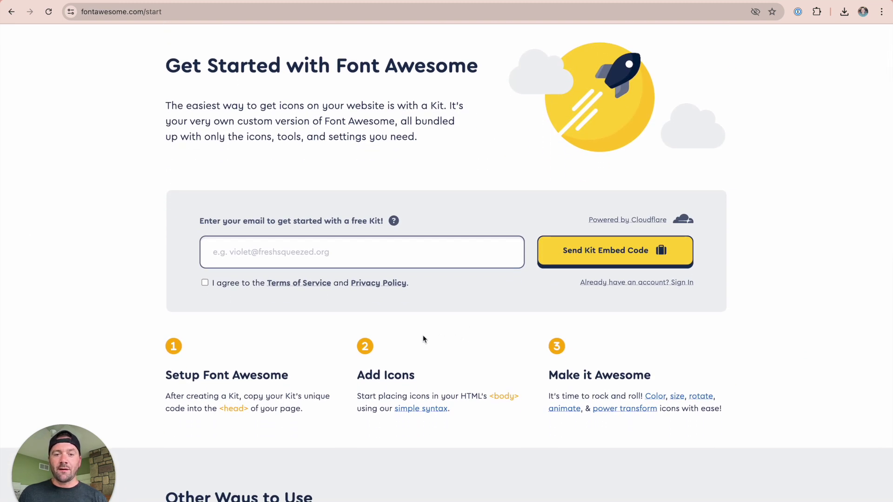
{"action": "scroll", "coordinate": [423, 338], "scroll_direction": "down", "scroll_amount": 4}
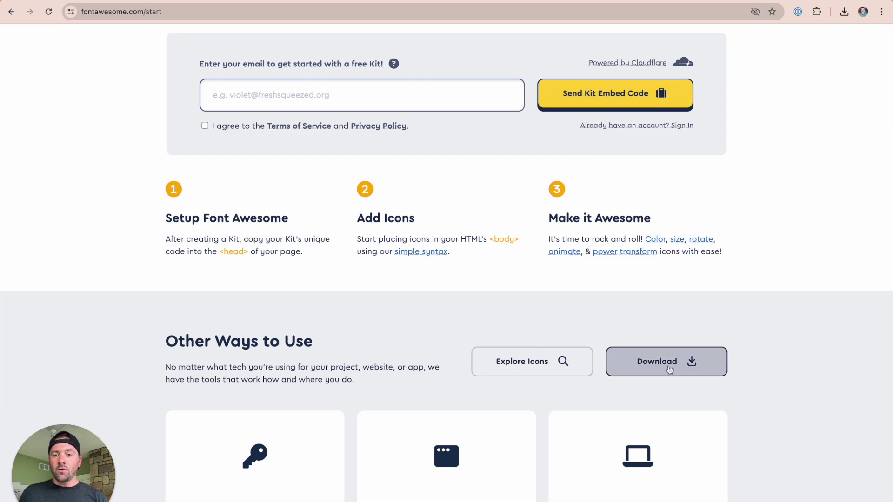
{"action": "left_click", "coordinate": [669, 369]}
{"action": "scroll", "coordinate": [396, 369], "scroll_direction": "down", "scroll_amount": 3}
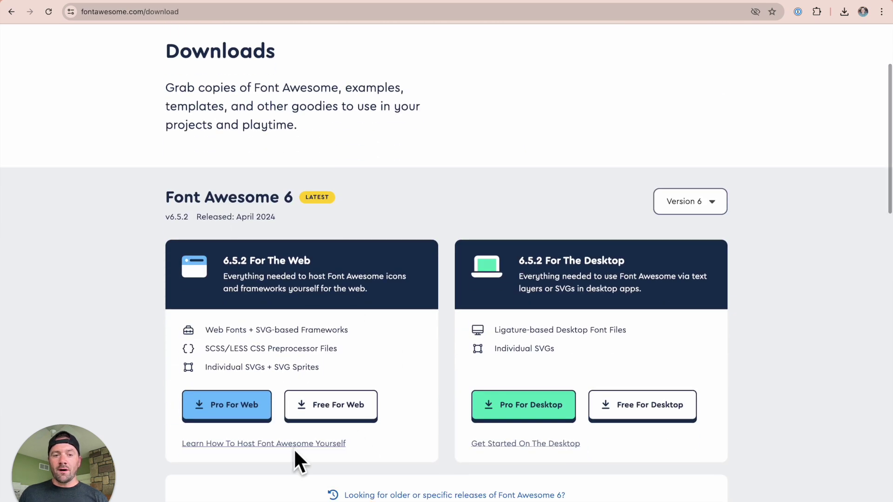
{"action": "left_click", "coordinate": [332, 413]}
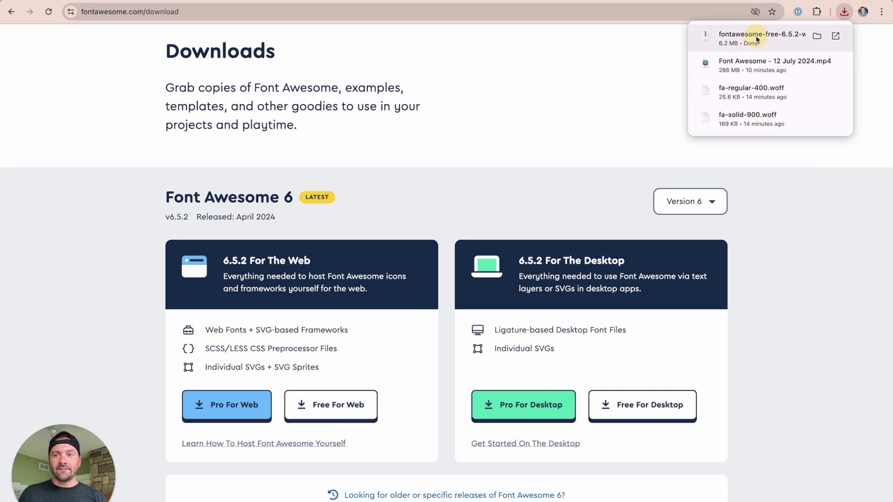
{"action": "left_click", "coordinate": [749, 39]}
- Open the webfonts folder of fontawesome-free-6.5.2-web and pick out fa-regular-400.ttf and fa-solid-900.ttf
{"action": "left_click", "coordinate": [363, 167]}
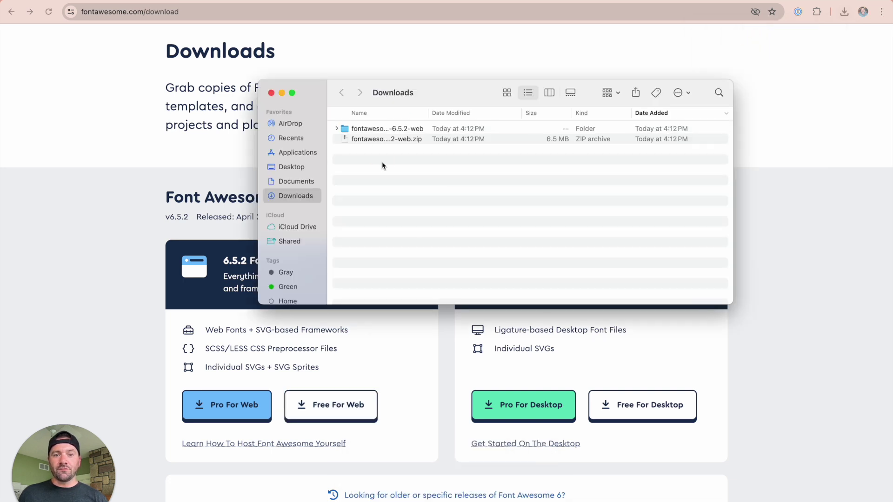
{"action": "double_click", "coordinate": [368, 129]}
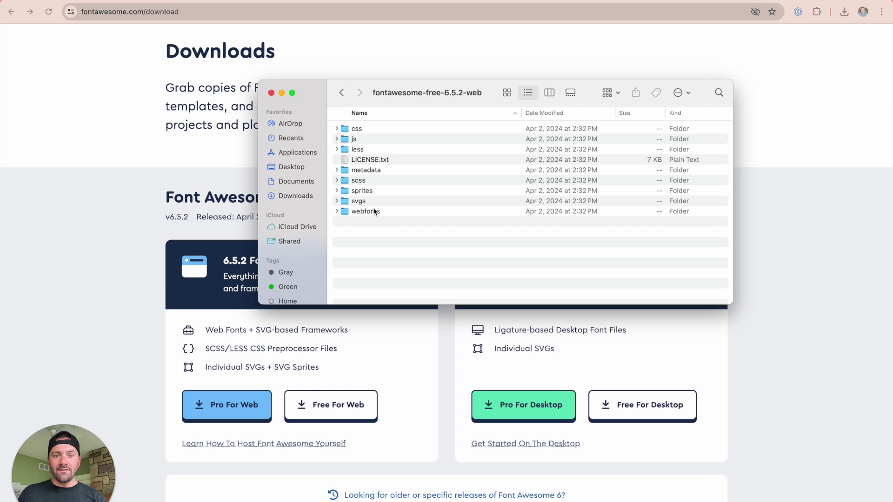
{"action": "double_click", "coordinate": [362, 212]}
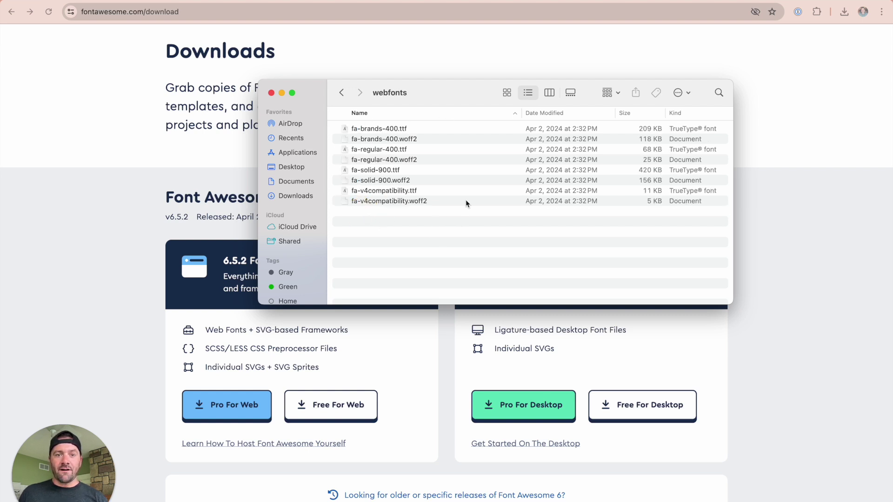
{"action": "left_click", "coordinate": [372, 148]}
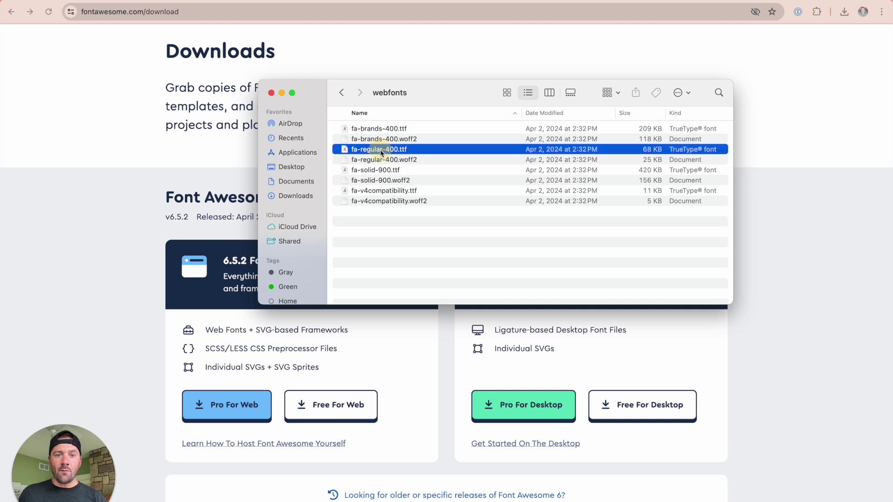
{"action": "left_click", "coordinate": [380, 171]}
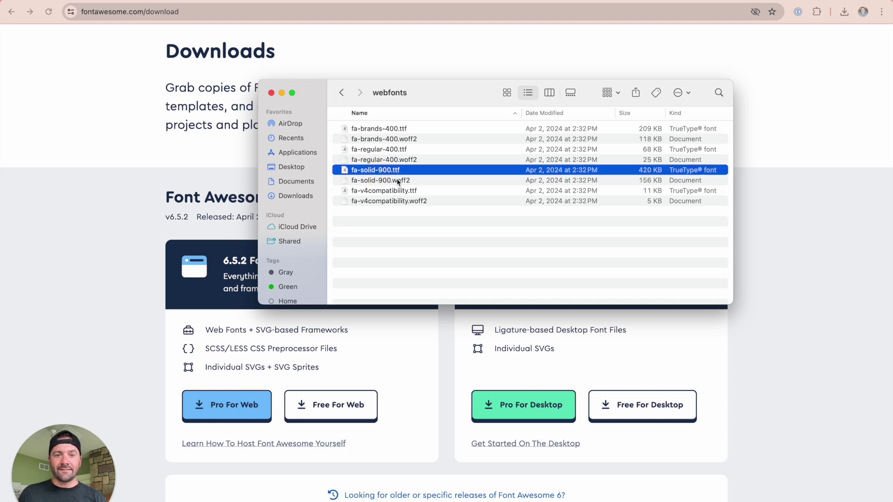
- Search the Font Awesome icon library for 'light'
{"action": "left_click", "coordinate": [238, 177]}
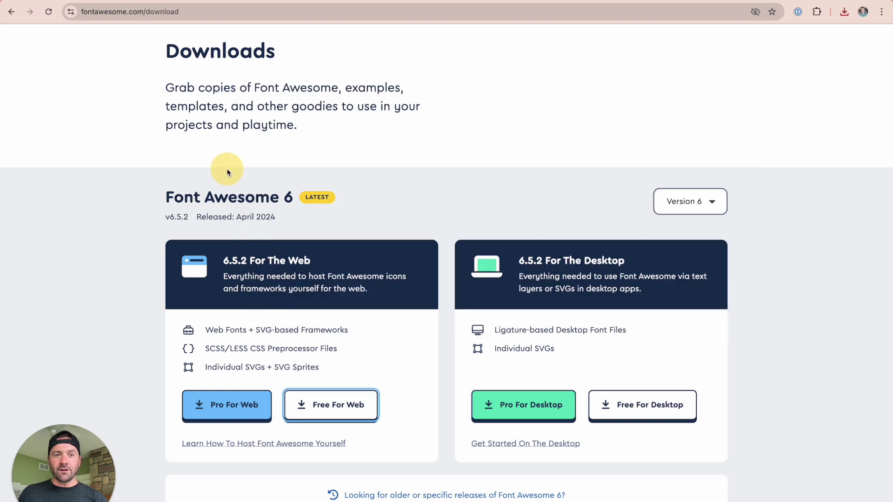
{"action": "scroll", "coordinate": [226, 167], "scroll_direction": "up", "scroll_amount": 3}
{"action": "left_click", "coordinate": [300, 46]}
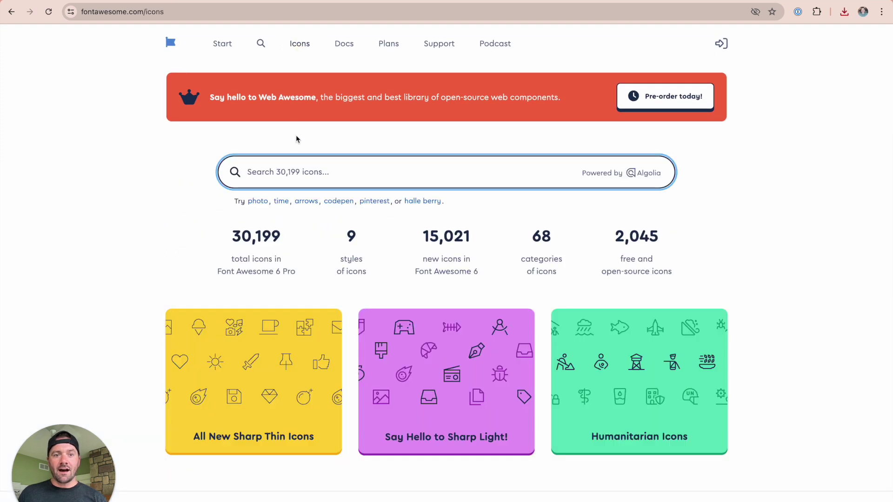
{"action": "left_click", "coordinate": [295, 164]}
{"action": "type", "text": "light"}
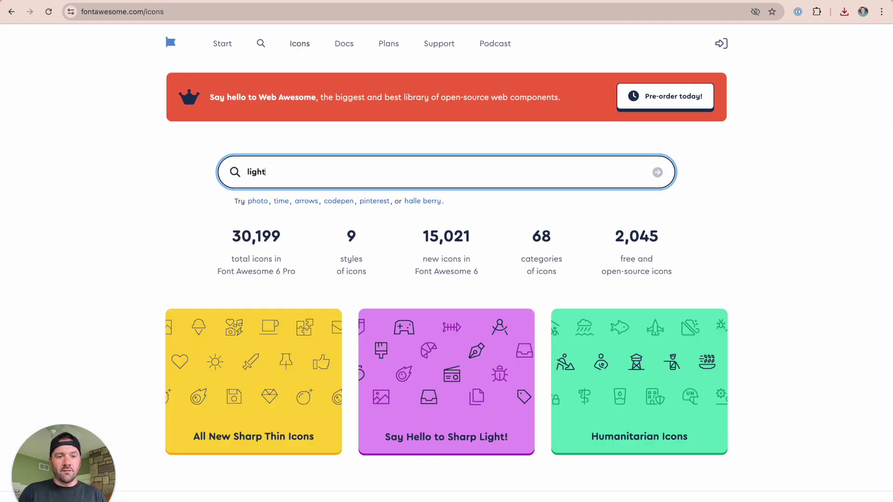
{"action": "key", "text": "Return"}
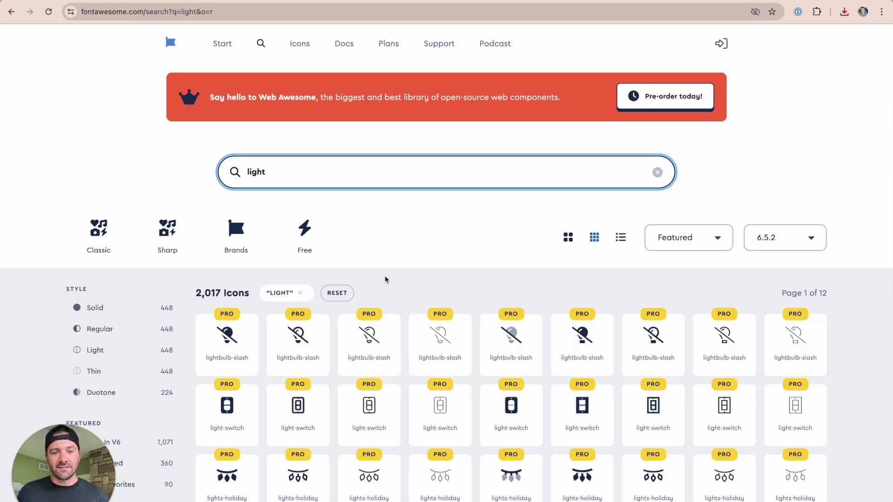
- Preview the lightbulb-slash icon, then filter the results to the 108 free icons
{"action": "scroll", "coordinate": [381, 267], "scroll_direction": "down", "scroll_amount": 2}
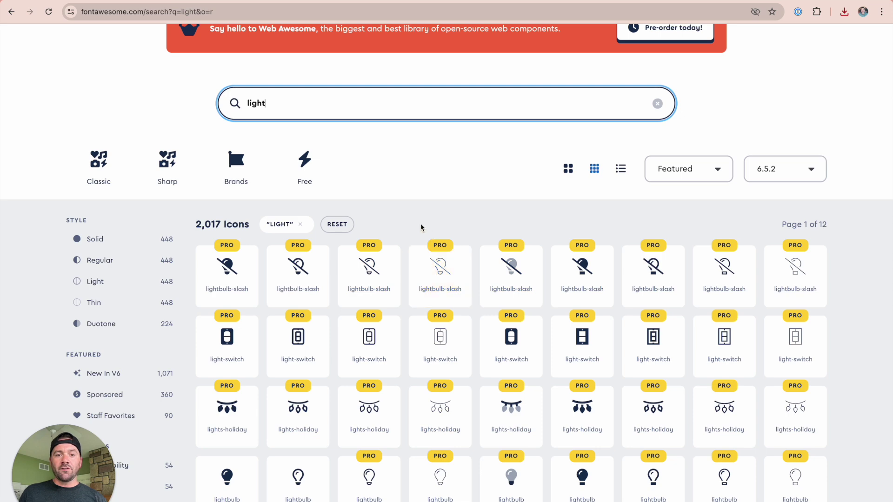
{"action": "left_click", "coordinate": [301, 290]}
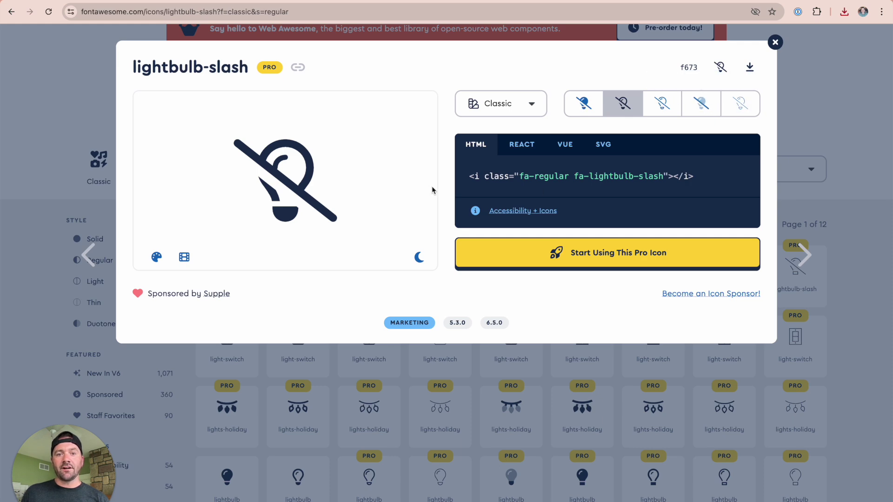
{"action": "left_click", "coordinate": [775, 42]}
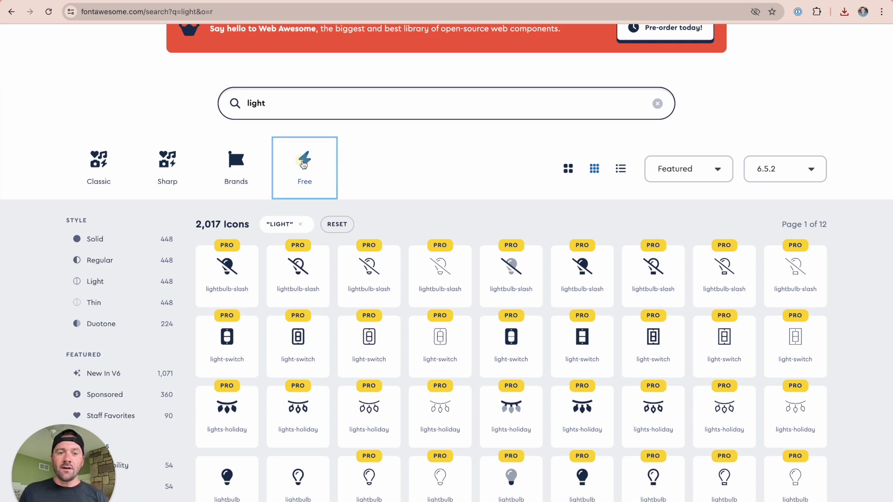
{"action": "left_click", "coordinate": [330, 186]}
{"action": "scroll", "coordinate": [163, 309], "scroll_direction": "down", "scroll_amount": 1}
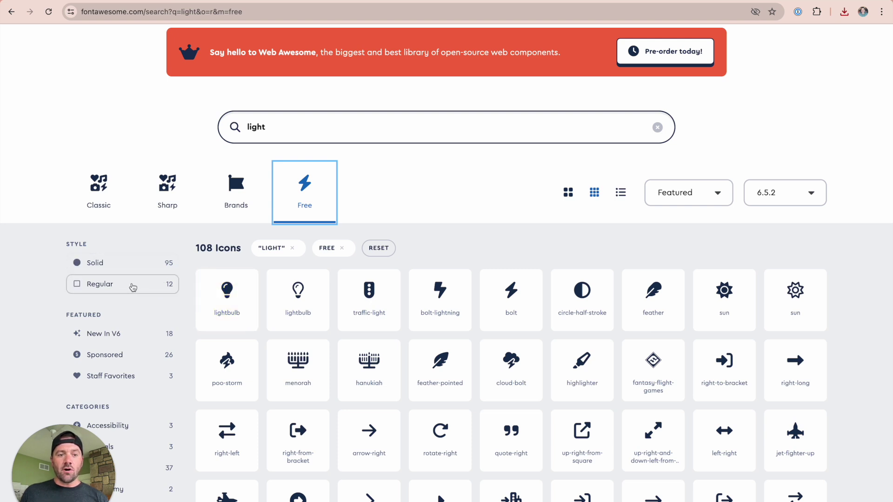
{"action": "left_click", "coordinate": [428, 230]}
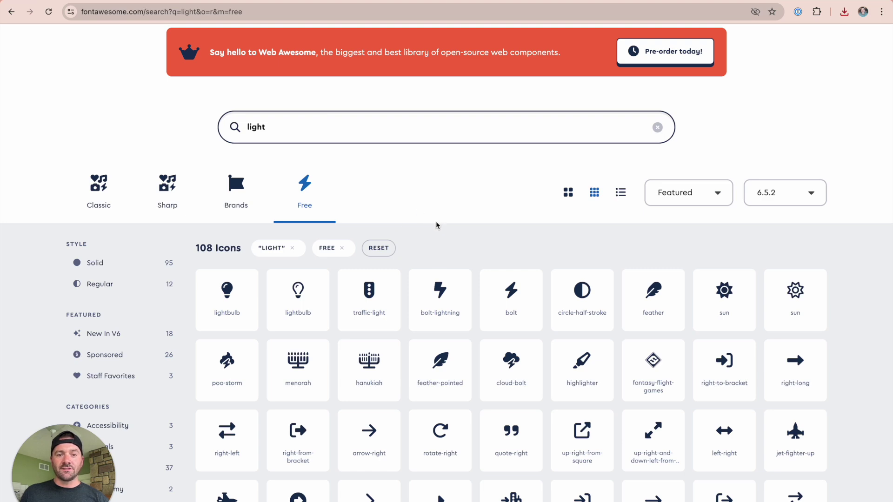
{"action": "key", "text": "ctrl+Up"}
{"action": "left_click", "coordinate": [590, 70]}
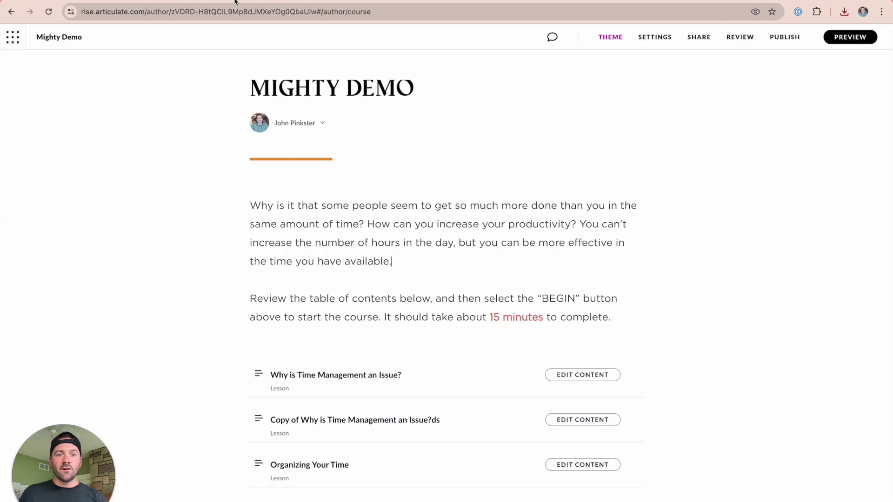
- In the theme's Fonts, use Manage Custom Fonts to add a new font named 'Font Awesome'
{"action": "left_click", "coordinate": [415, 265]}
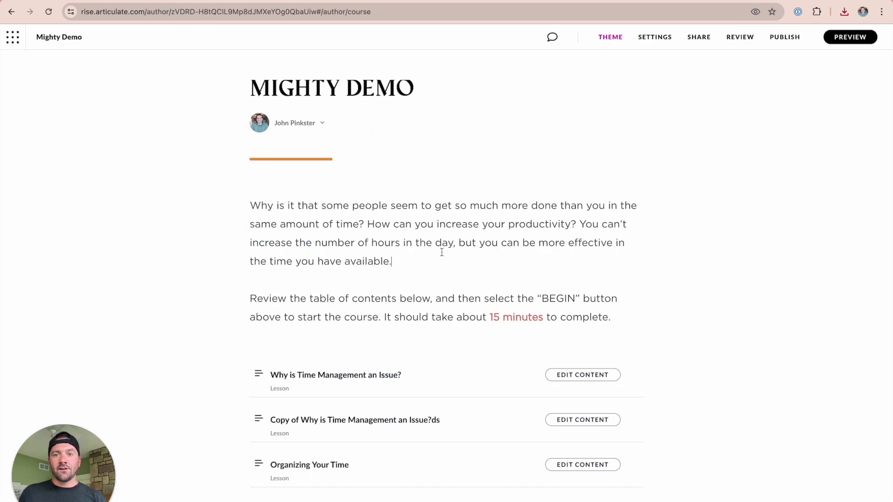
{"action": "left_click", "coordinate": [609, 40]}
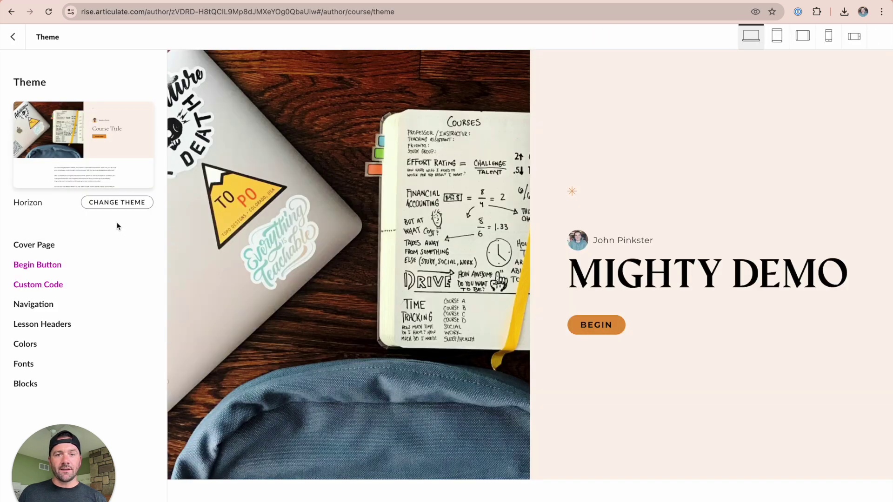
{"action": "left_click", "coordinate": [24, 367]}
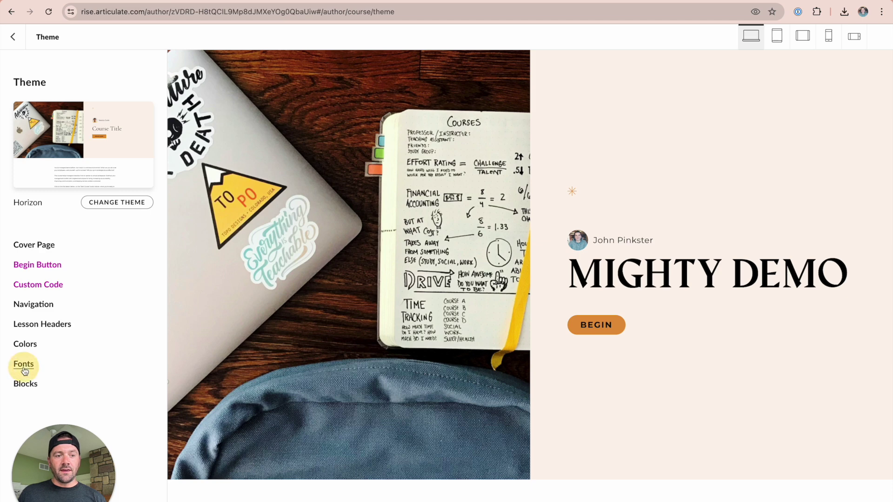
{"action": "left_click", "coordinate": [96, 109]}
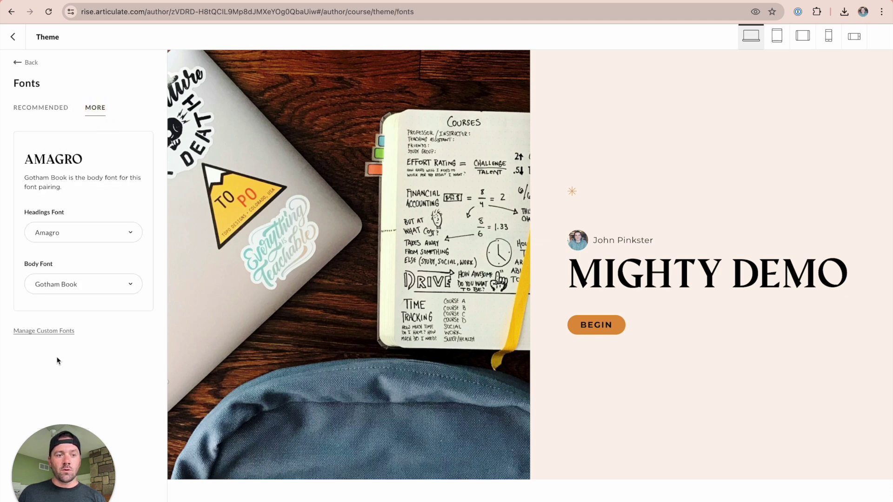
{"action": "left_click", "coordinate": [39, 332]}
{"action": "left_click", "coordinate": [46, 166]}
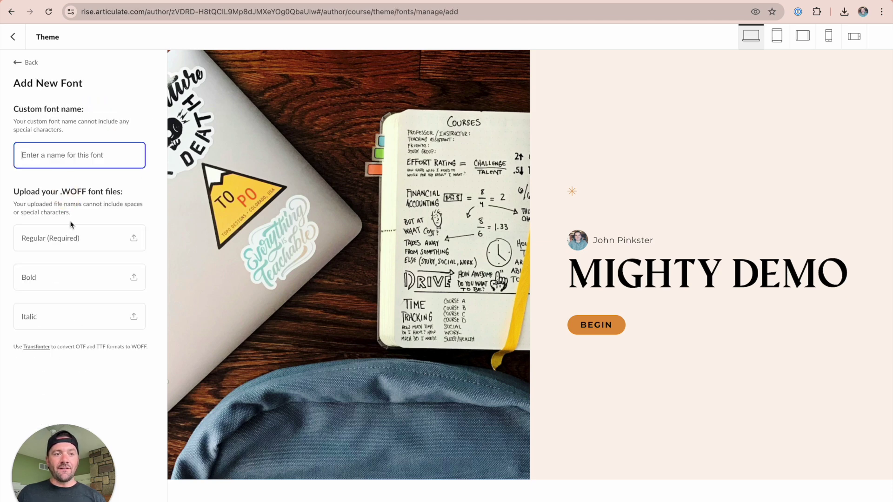
{"action": "type", "text": "Font Awesome"}
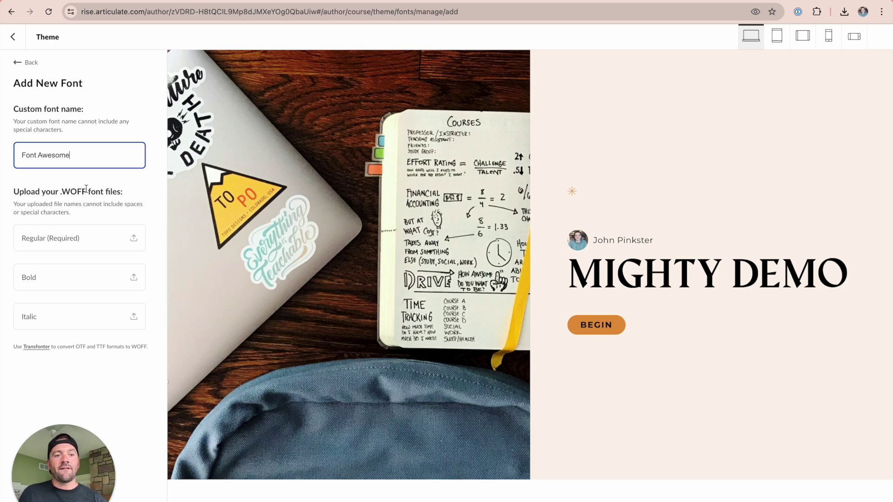
{"action": "left_click", "coordinate": [86, 189]}
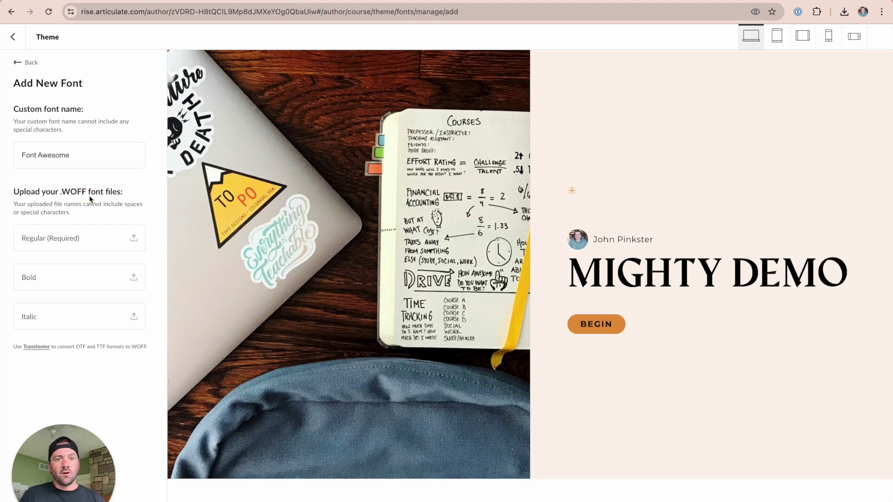
- In CloudConvert, load fa-solid-900.ttf from the webfonts folder and set the output to WOFF
{"action": "left_click", "coordinate": [340, 1]}
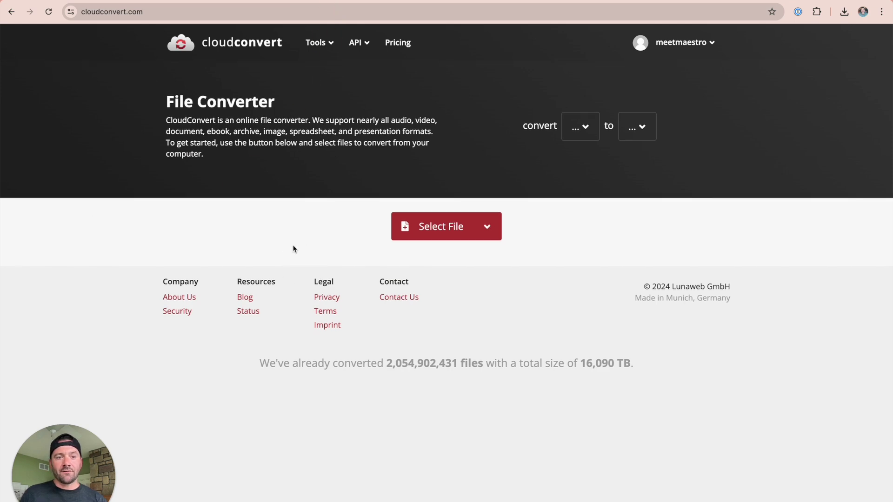
{"action": "left_click", "coordinate": [429, 232]}
{"action": "double_click", "coordinate": [391, 201]}
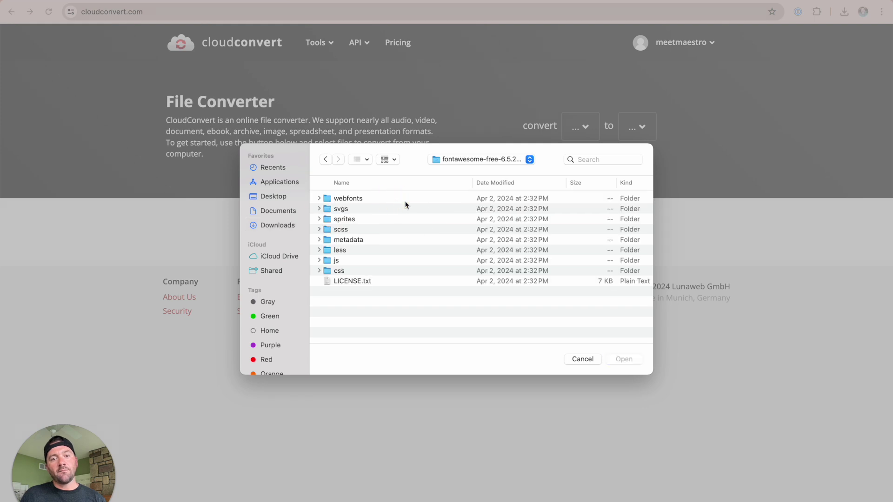
{"action": "double_click", "coordinate": [347, 201]}
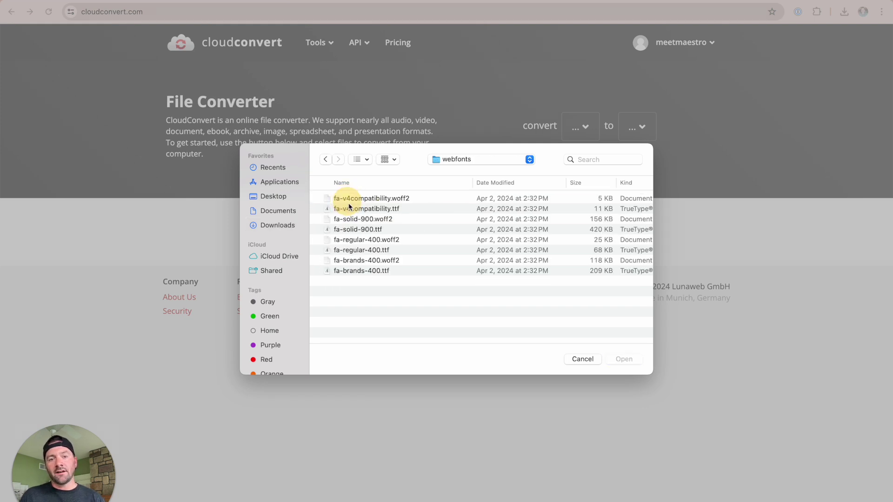
{"action": "double_click", "coordinate": [354, 230]}
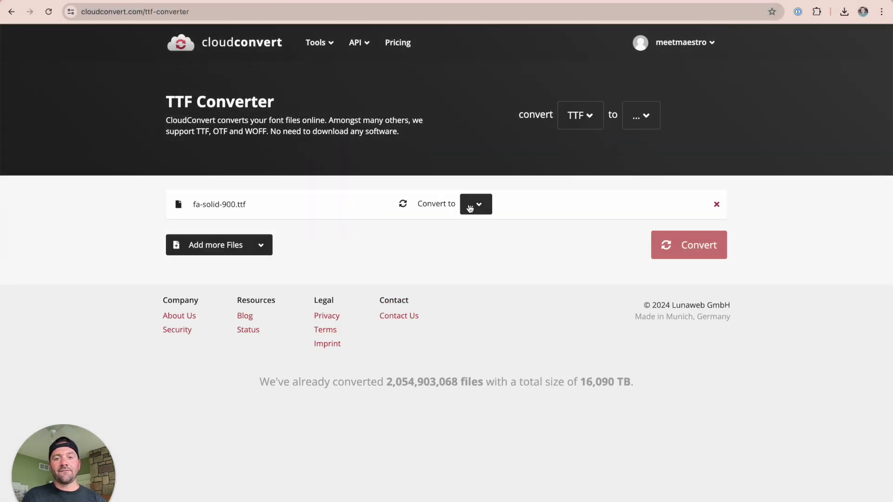
{"action": "left_click", "coordinate": [470, 208]}
{"action": "left_click", "coordinate": [465, 261]}
- Add fa-regular-400.ttf, convert both fonts, and download the two WOFF files
{"action": "left_click", "coordinate": [240, 245]}
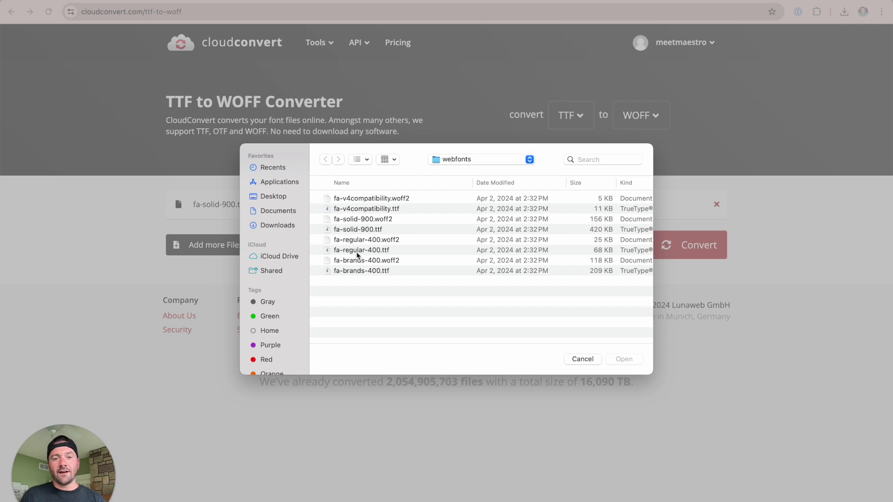
{"action": "double_click", "coordinate": [357, 251]}
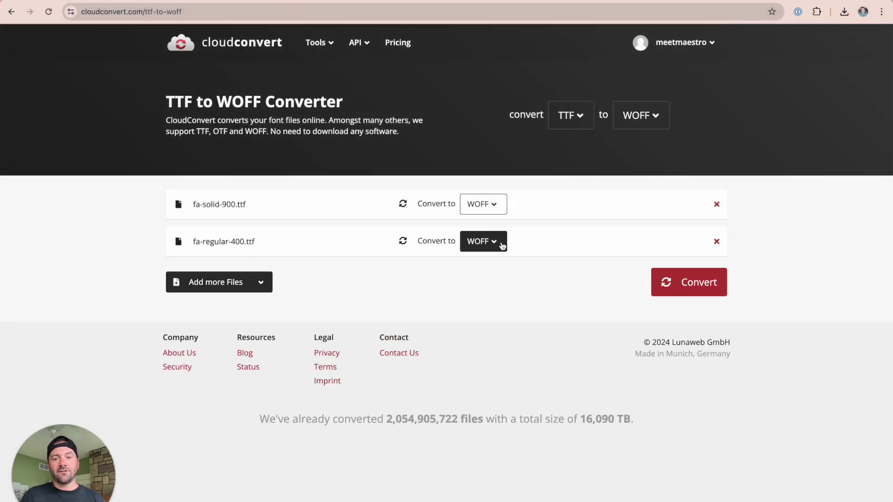
{"action": "left_click", "coordinate": [664, 282]}
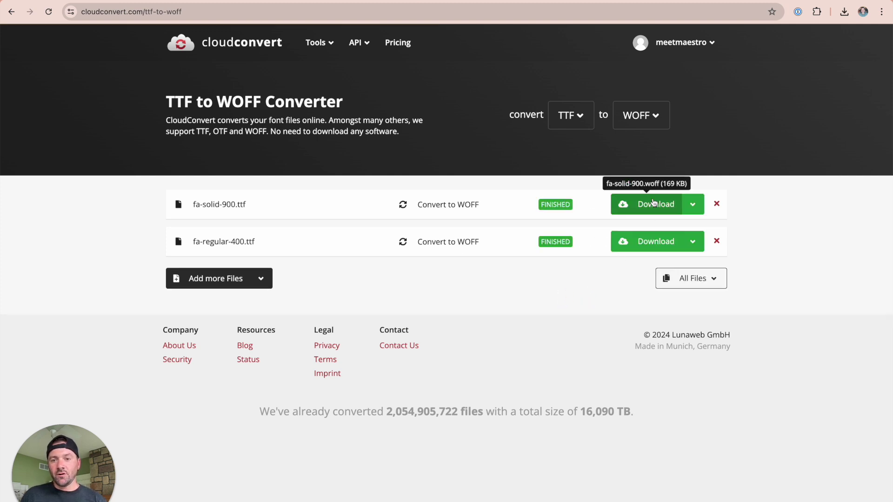
{"action": "left_click", "coordinate": [649, 205]}
{"action": "left_click", "coordinate": [638, 250]}
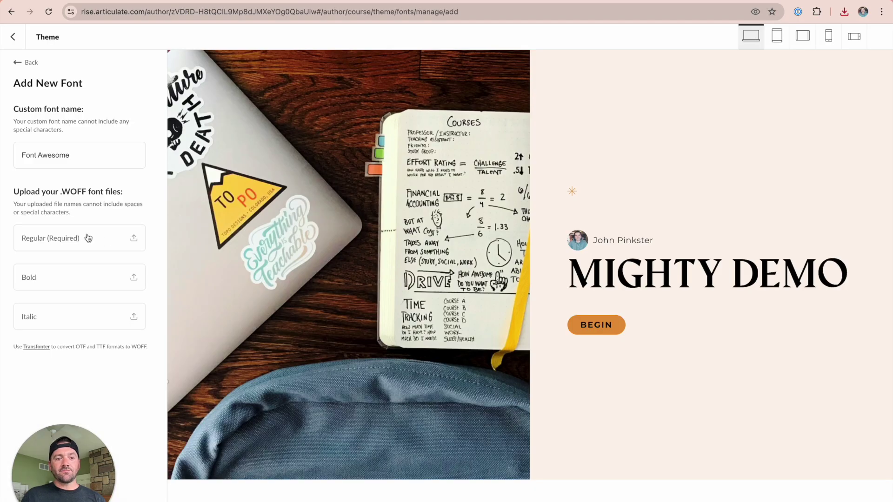
- Upload fa-regular-400.woff as Regular and fa-solid-900.woff as Bold, then save the font
{"action": "left_click", "coordinate": [79, 238]}
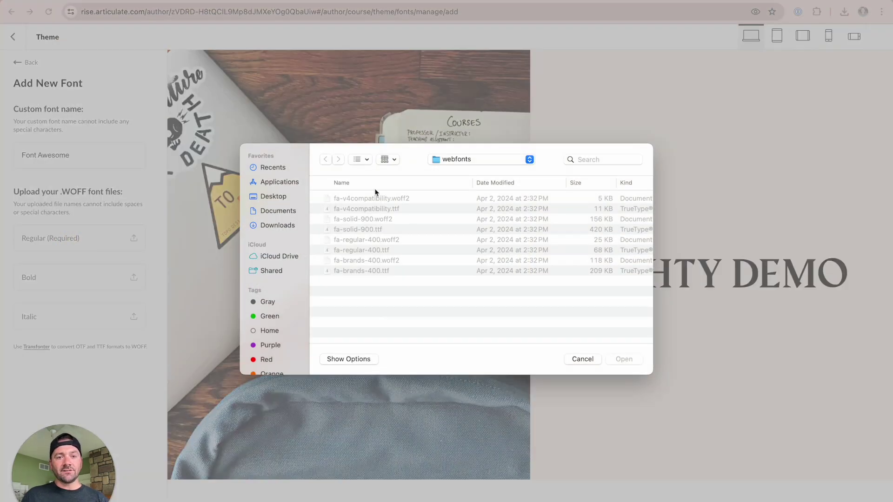
{"action": "left_click", "coordinate": [278, 226]}
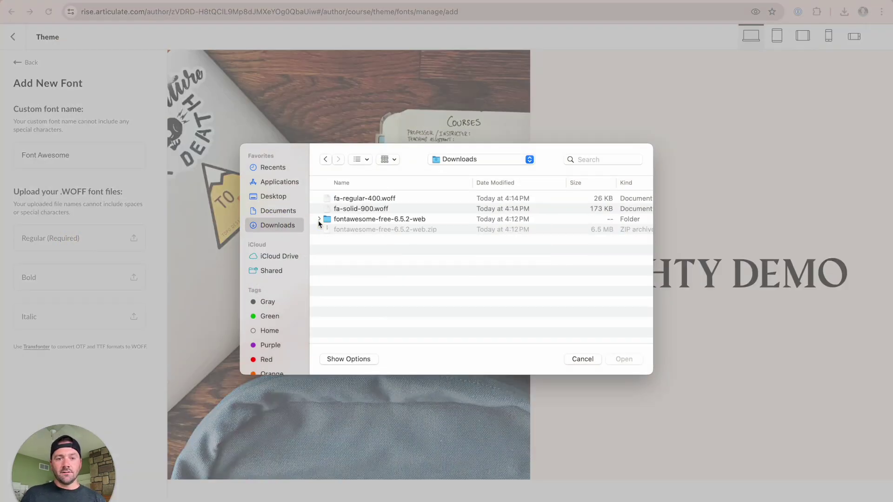
{"action": "double_click", "coordinate": [363, 200]}
{"action": "left_click", "coordinate": [86, 284]}
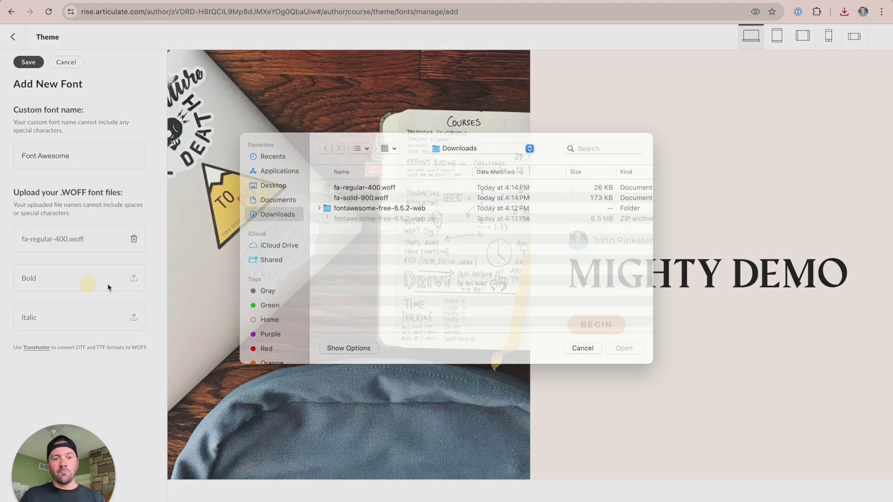
{"action": "left_click", "coordinate": [349, 210]}
{"action": "double_click", "coordinate": [347, 210]}
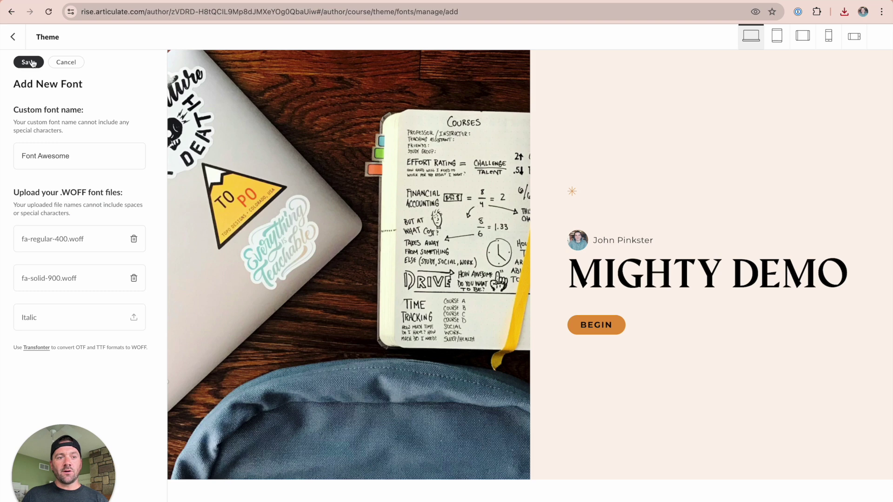
{"action": "left_click", "coordinate": [33, 64]}
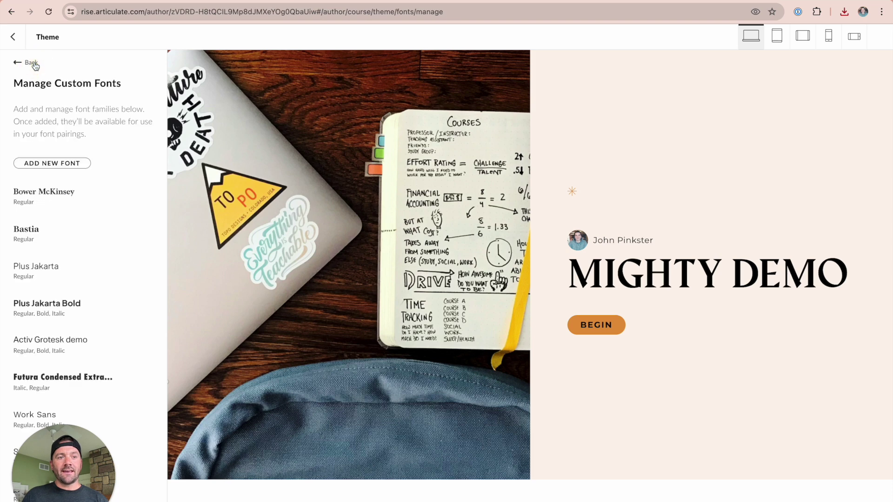
{"action": "left_click", "coordinate": [13, 39]}
- In the first lesson, type 'Light' on a new line above Getting Started
{"action": "left_click", "coordinate": [577, 378]}
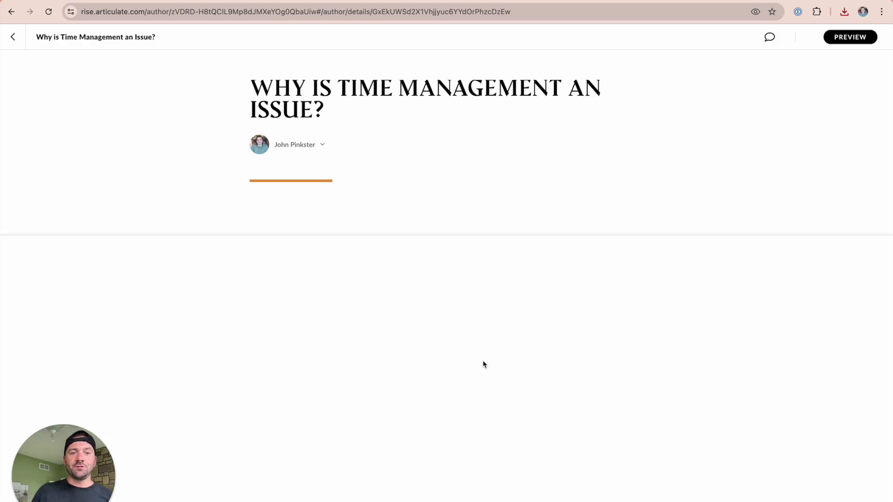
{"action": "scroll", "coordinate": [484, 364], "scroll_direction": "down", "scroll_amount": 10}
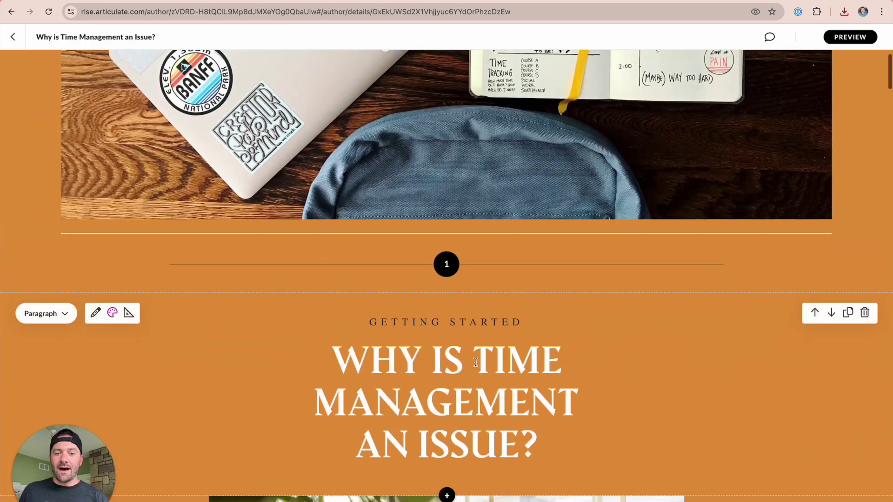
{"action": "left_click", "coordinate": [446, 326]}
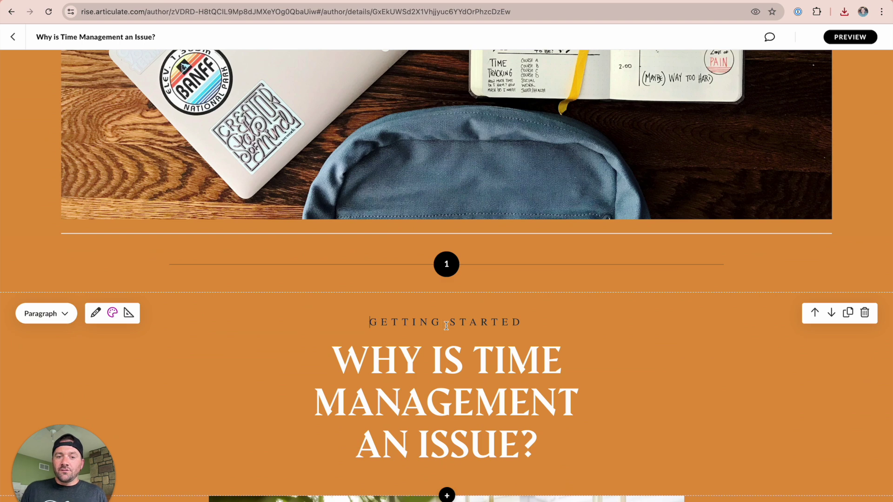
{"action": "key", "text": "Return"}
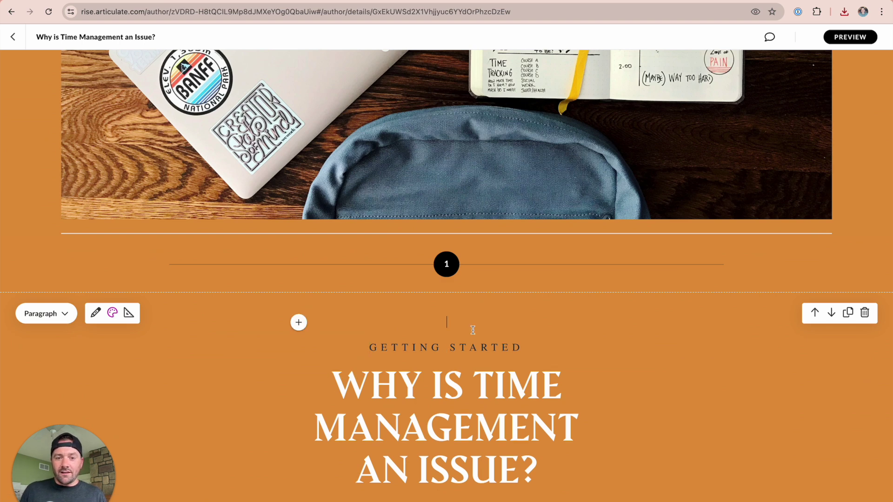
{"action": "type", "text": "Light"}
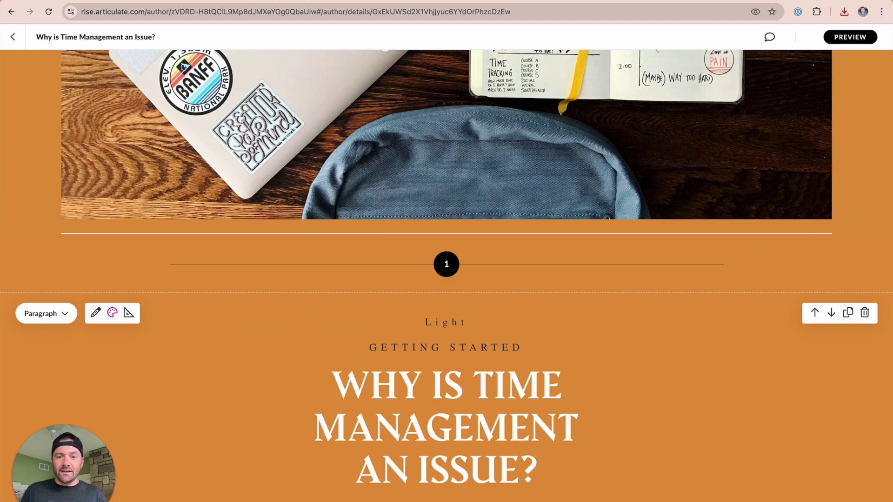
{"action": "key", "text": "shift+Home"}
- Set the word LIGHT in the Font Awesome font
{"action": "scroll", "coordinate": [453, 318], "scroll_direction": "up", "scroll_amount": 1}
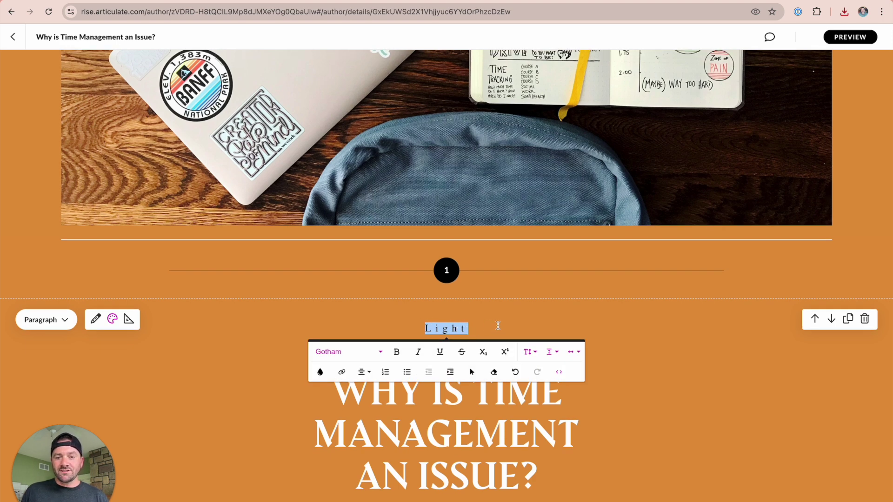
{"action": "left_click", "coordinate": [364, 355]}
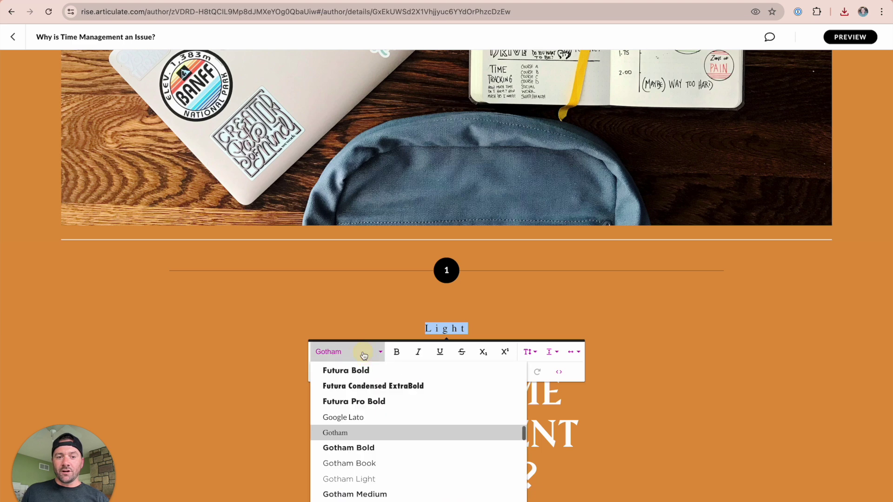
{"action": "scroll", "coordinate": [383, 436], "scroll_direction": "down", "scroll_amount": 2}
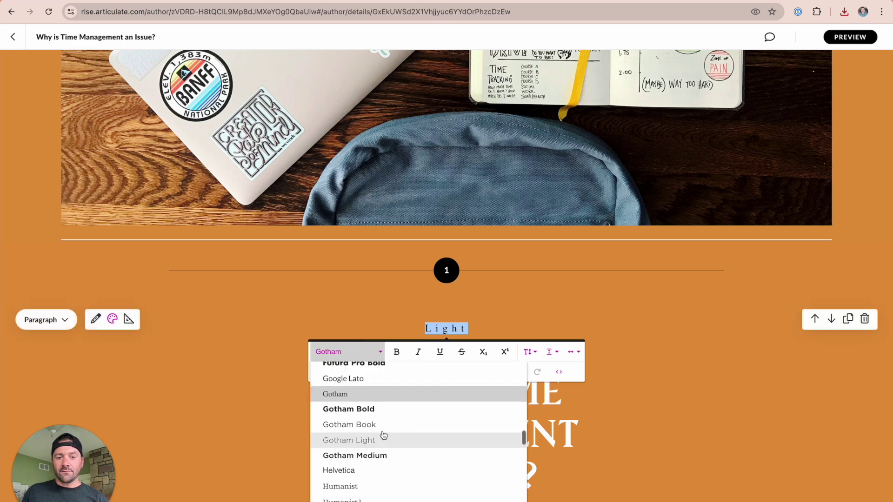
{"action": "scroll", "coordinate": [383, 436], "scroll_direction": "up", "scroll_amount": 4}
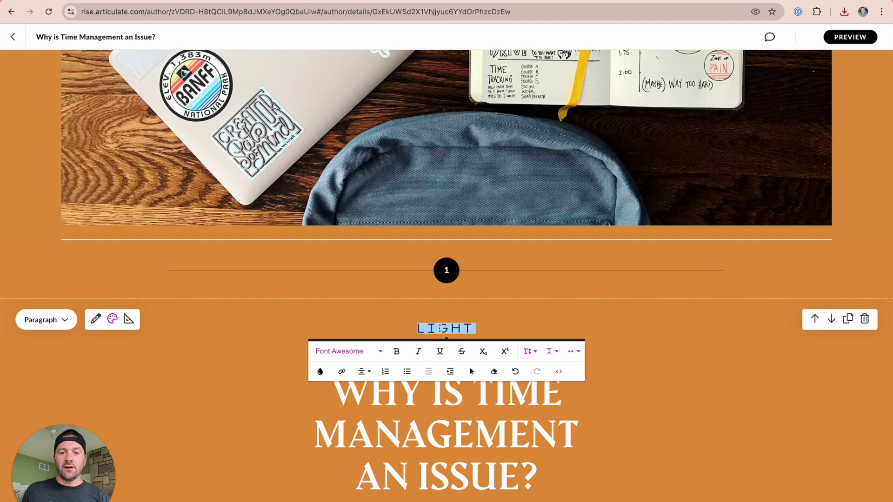
{"action": "left_click", "coordinate": [498, 327]}
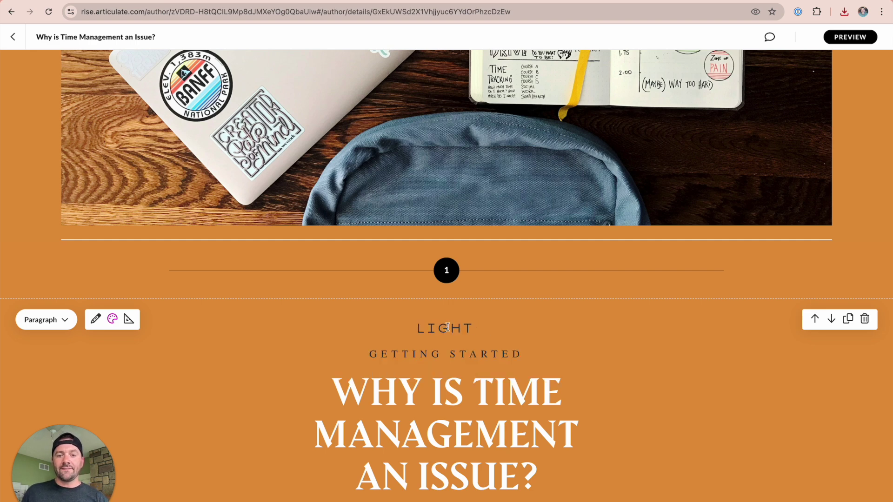
{"action": "left_click", "coordinate": [447, 327]}
{"action": "double_click", "coordinate": [448, 327]}
{"action": "left_click", "coordinate": [499, 325]}
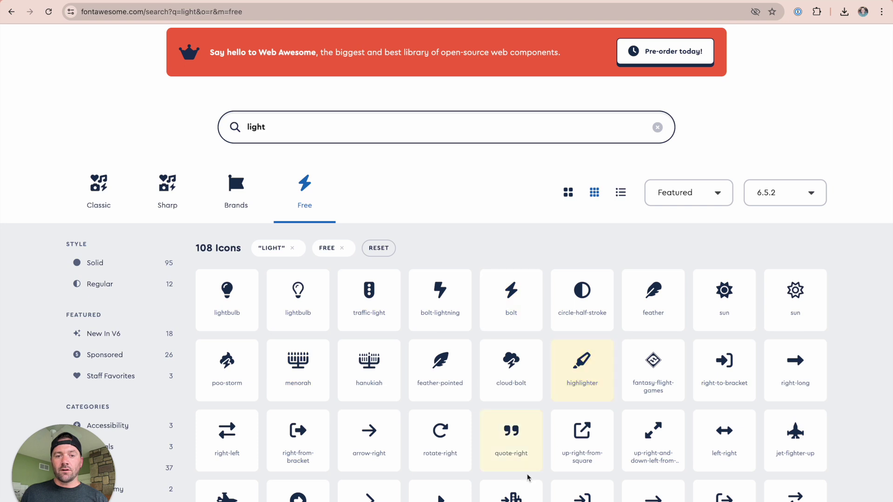
- Open the solid lightbulb icon and copy its Unicode value f0eb
{"action": "left_click", "coordinate": [232, 314]}
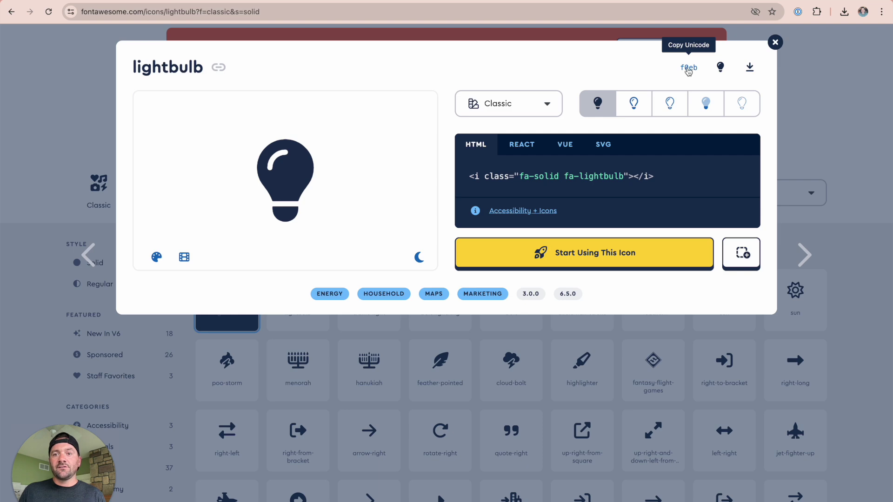
{"action": "left_click", "coordinate": [689, 69]}
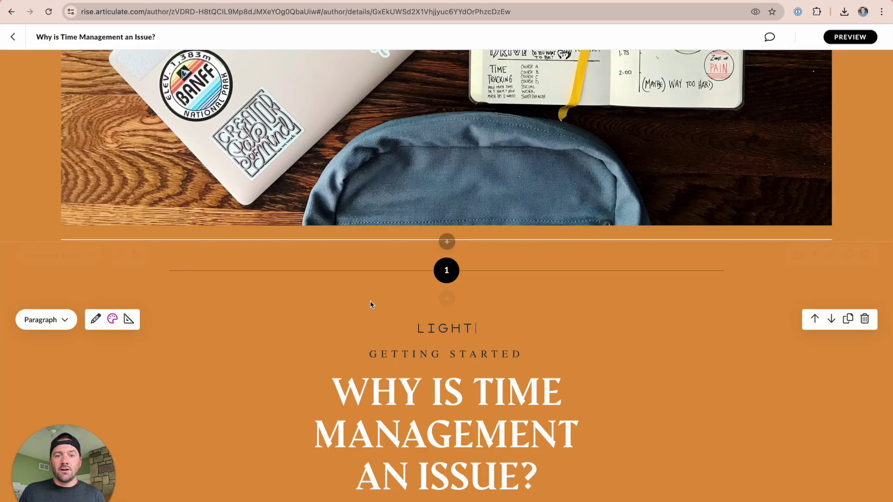
- Replace 'Light' in the paragraph HTML with &#Xf0eb so the lightbulb icon renders
{"action": "double_click", "coordinate": [439, 330]}
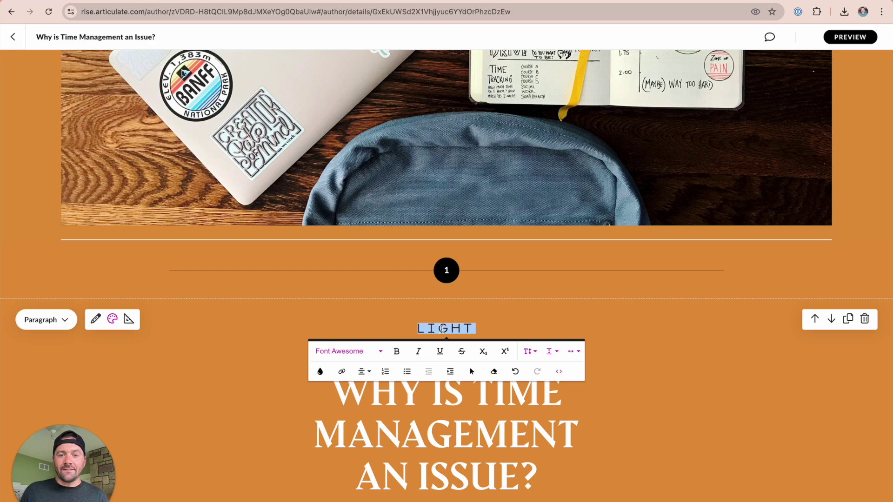
{"action": "left_click", "coordinate": [560, 372]}
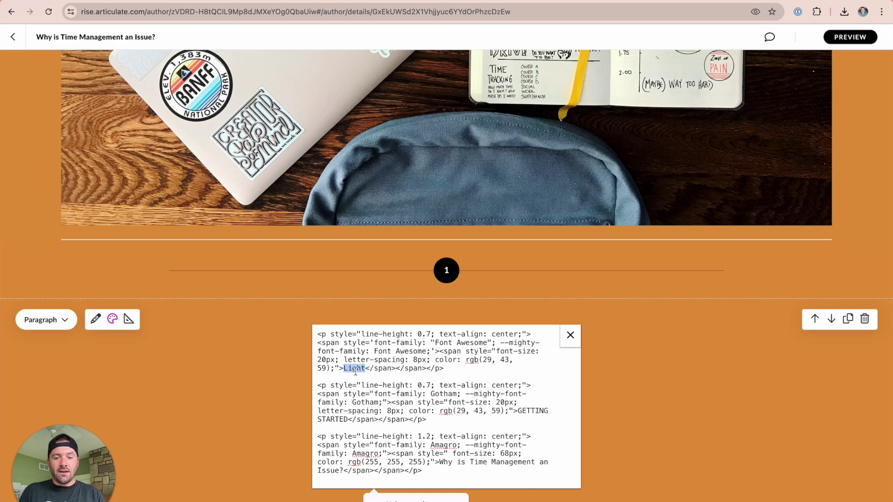
{"action": "key", "text": "super+v"}
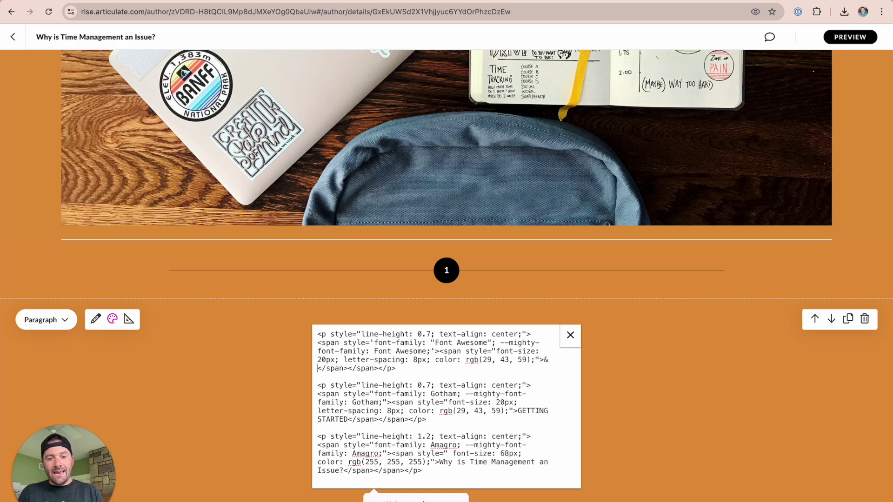
{"action": "type", "text": "#"}
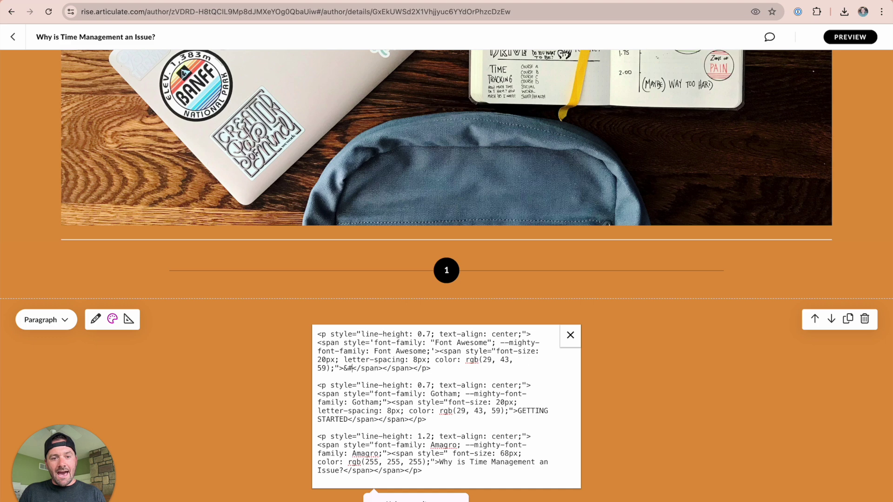
{"action": "type", "text": "X"}
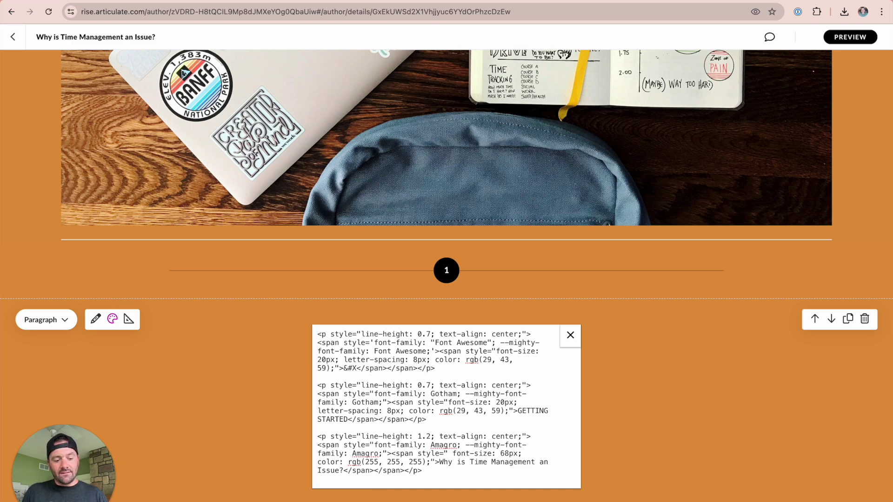
{"action": "key", "text": "super+v"}
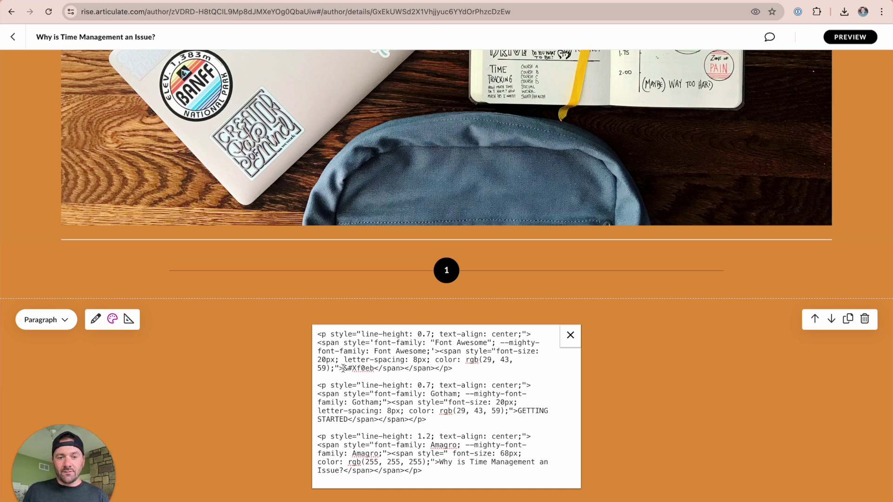
{"action": "left_click_drag", "start_coordinate": [343, 369], "coordinate": [357, 368]}
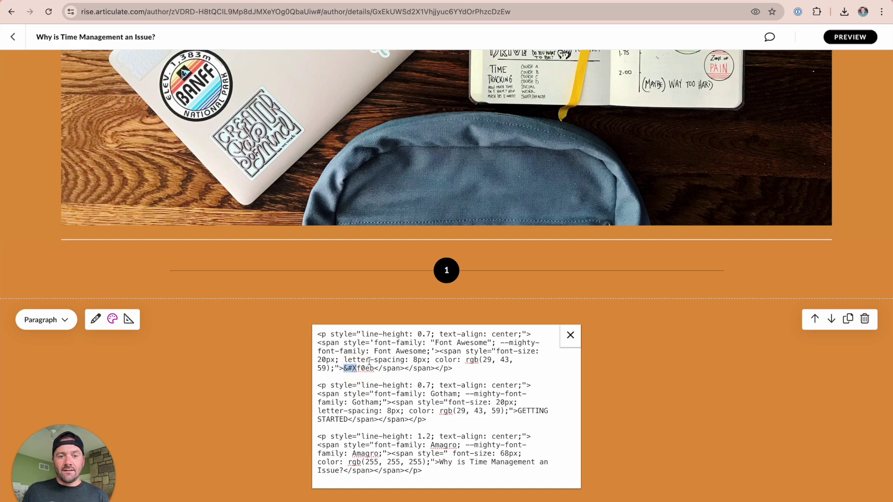
{"action": "key", "text": "ctrl+Tab"}
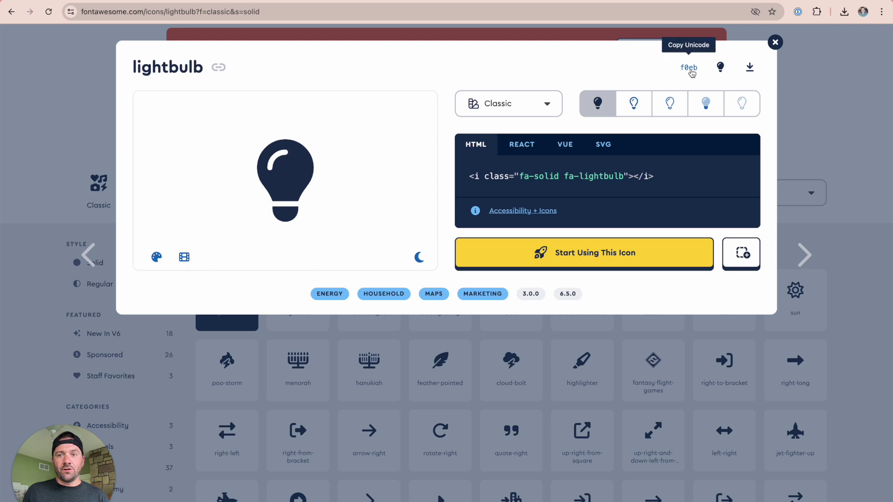
{"action": "left_click", "coordinate": [690, 68]}
{"action": "key", "text": "ctrl+shift+Tab"}
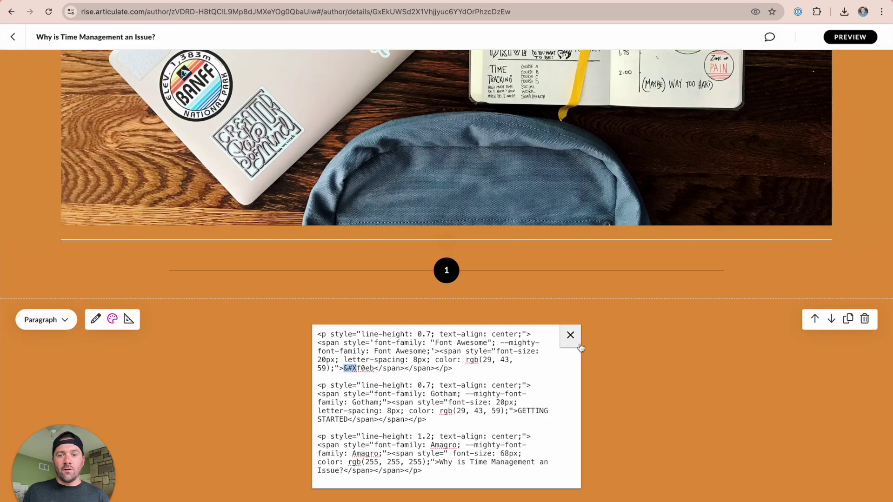
{"action": "left_click", "coordinate": [570, 334]}
- Give the lightbulb icon a larger font size and a purple text colour
{"action": "left_click", "coordinate": [415, 328]}
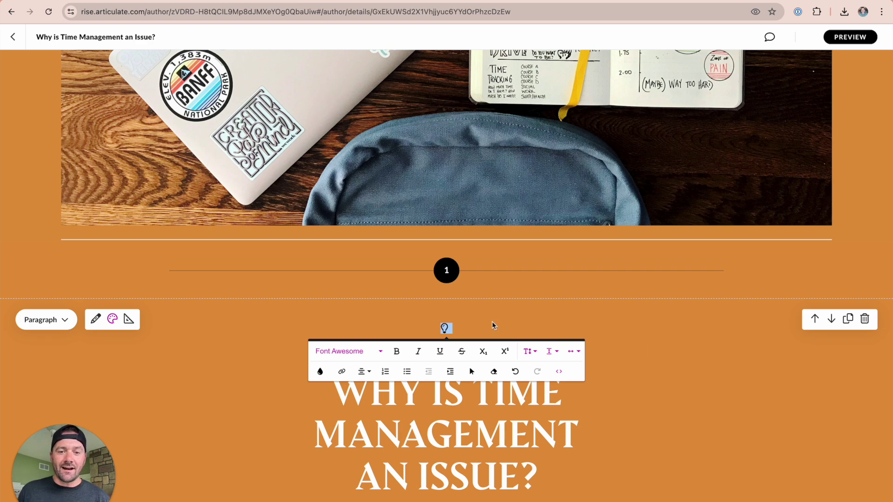
{"action": "left_click", "coordinate": [529, 351]}
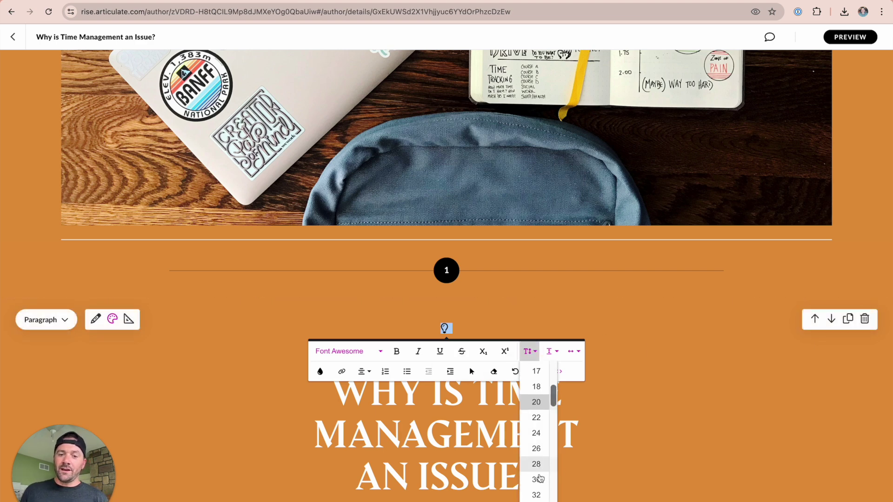
{"action": "scroll", "coordinate": [537, 479], "scroll_direction": "down", "scroll_amount": 2}
{"action": "left_click", "coordinate": [537, 479]}
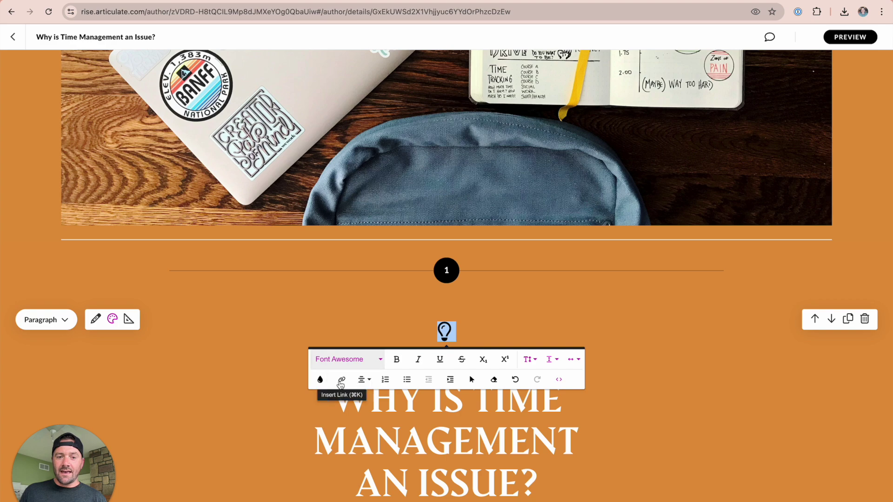
{"action": "left_click", "coordinate": [320, 379]}
{"action": "left_click", "coordinate": [474, 398]}
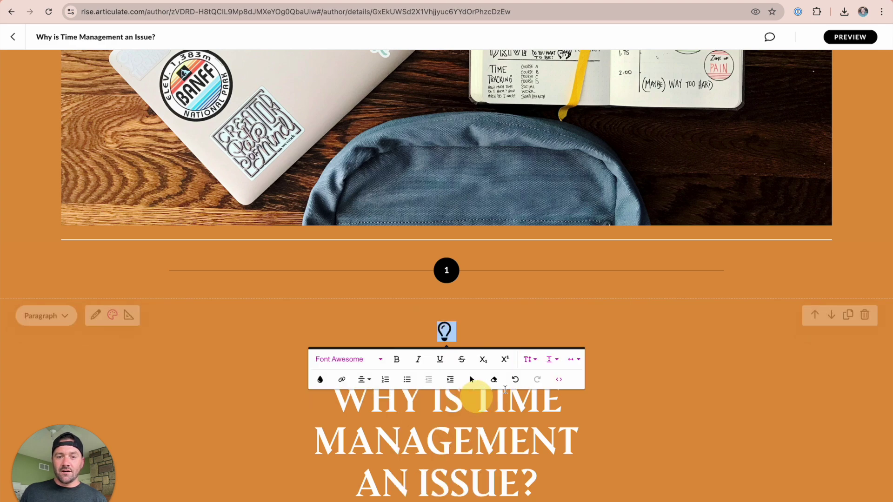
{"action": "left_click", "coordinate": [683, 372]}
{"action": "scroll", "coordinate": [387, 434], "scroll_direction": "down", "scroll_amount": 2}
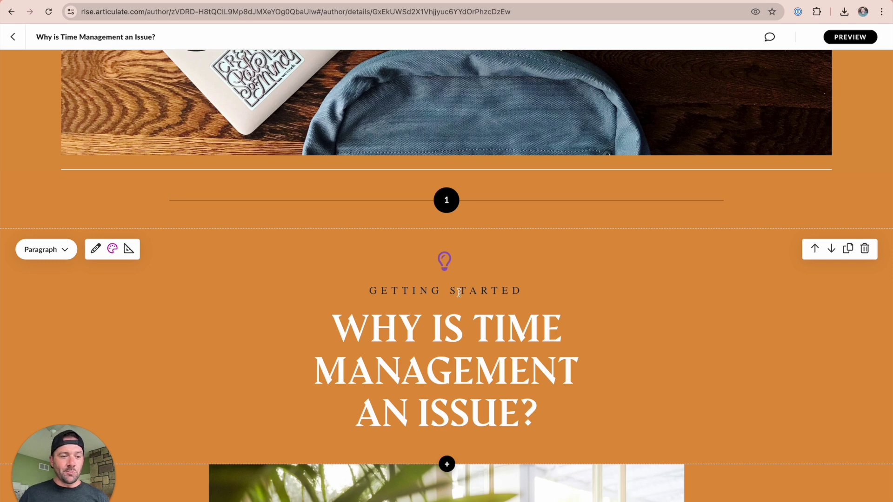
- On Font Awesome, open the arrow-up-right-from-square icon, keep the Solid style, and copy its Unicode f08e
{"action": "left_click", "coordinate": [107, 12]}
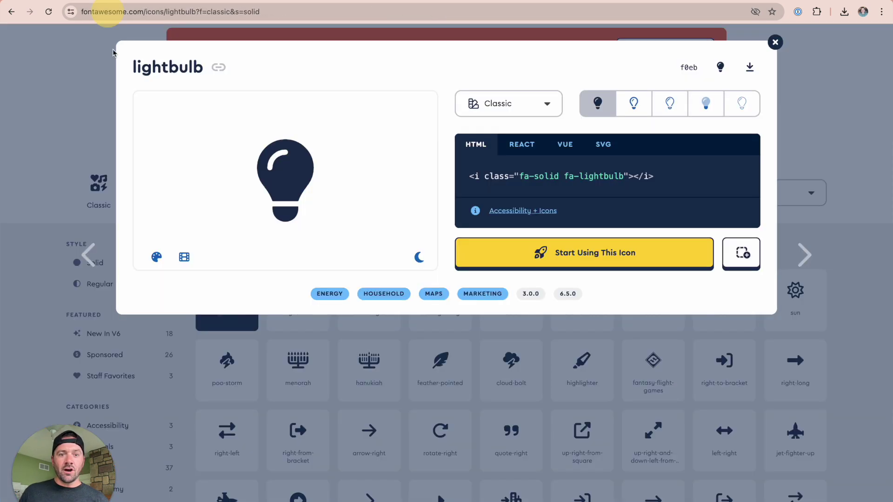
{"action": "left_click", "coordinate": [384, 380]}
{"action": "scroll", "coordinate": [396, 383], "scroll_direction": "down", "scroll_amount": 4}
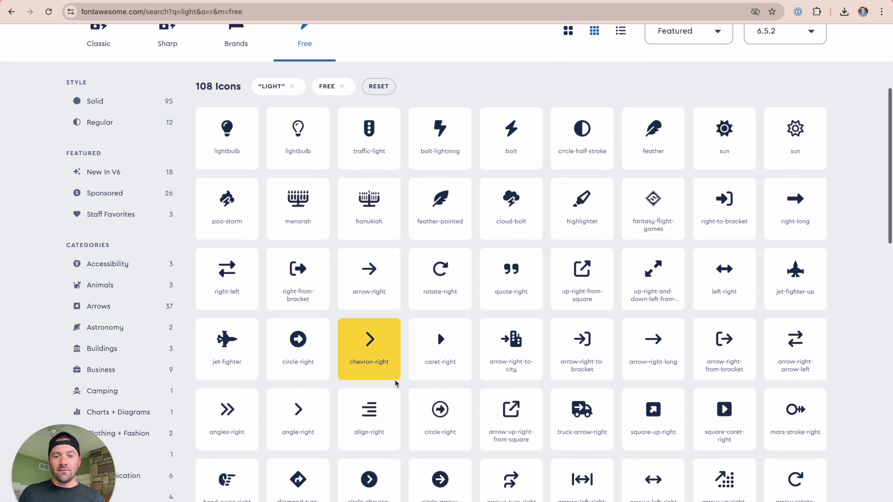
{"action": "scroll", "coordinate": [396, 383], "scroll_direction": "down", "scroll_amount": 3}
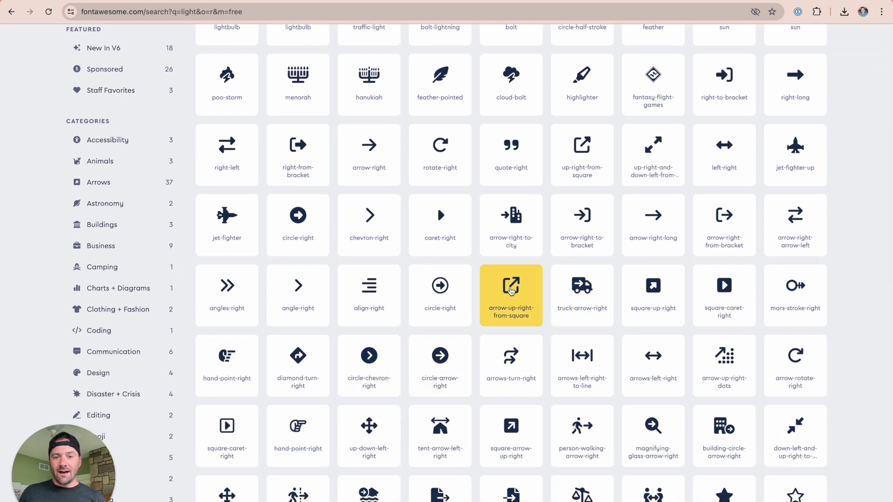
{"action": "left_click", "coordinate": [511, 291]}
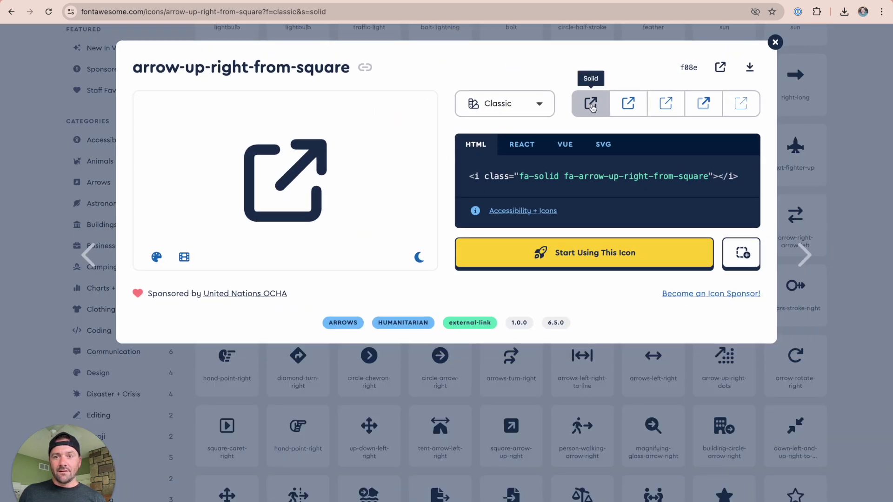
{"action": "left_click", "coordinate": [630, 106]}
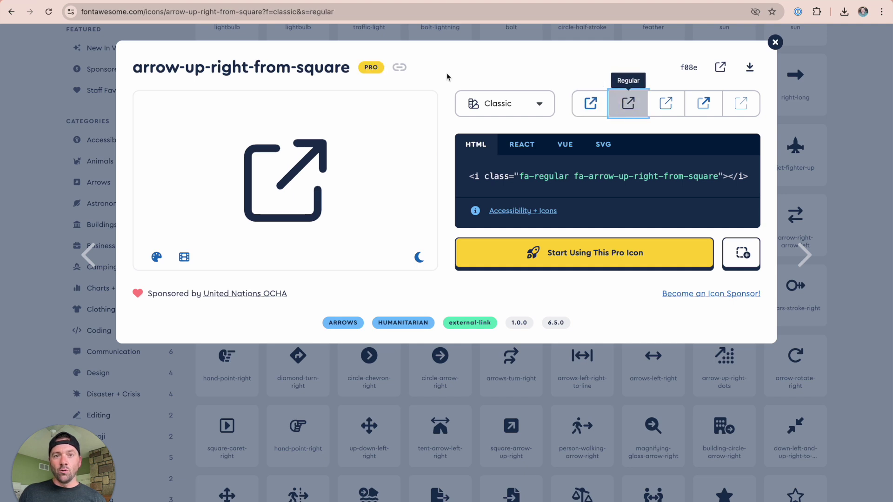
{"action": "left_click", "coordinate": [592, 106]}
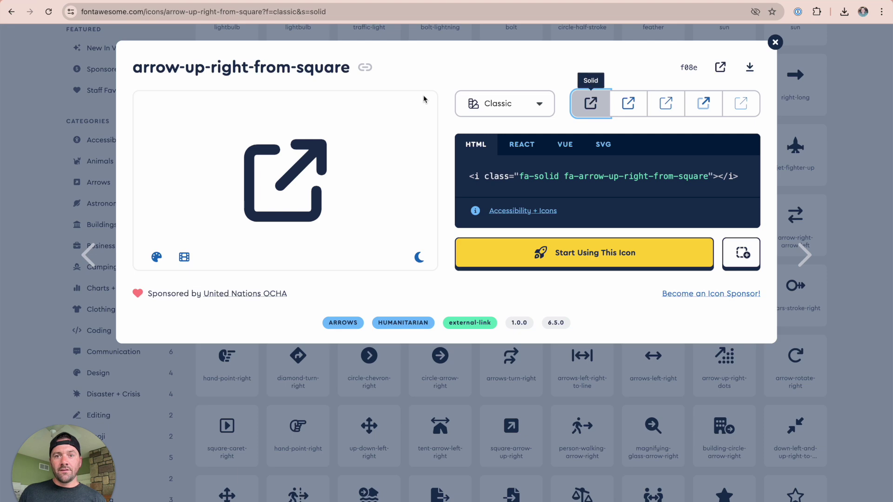
{"action": "left_click", "coordinate": [684, 70]}
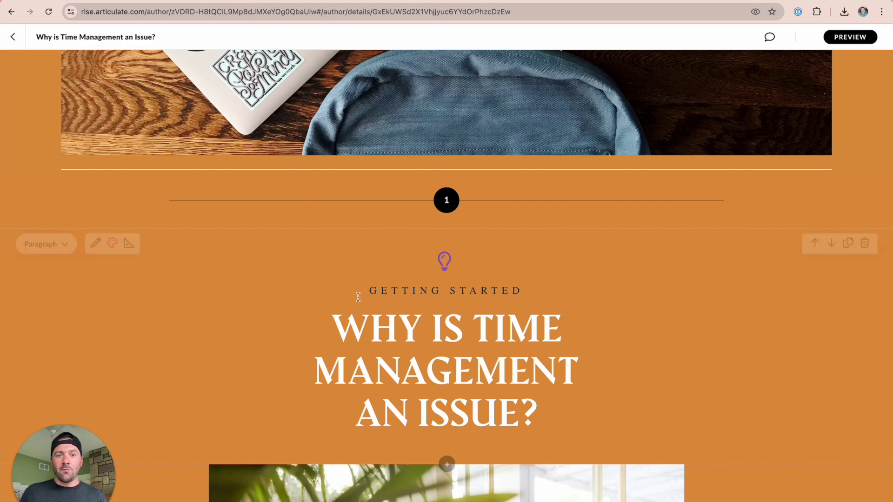
- In the text block's code view, replace the lightbulb glyph with &#Xf08e
{"action": "double_click", "coordinate": [444, 261]}
{"action": "left_click", "coordinate": [560, 310]}
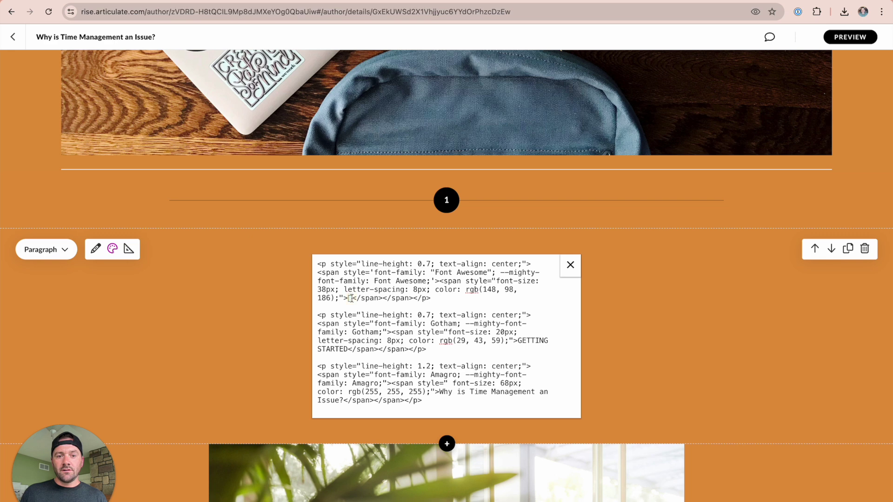
{"action": "left_click", "coordinate": [351, 299]}
{"action": "key", "text": "BackSpace"}
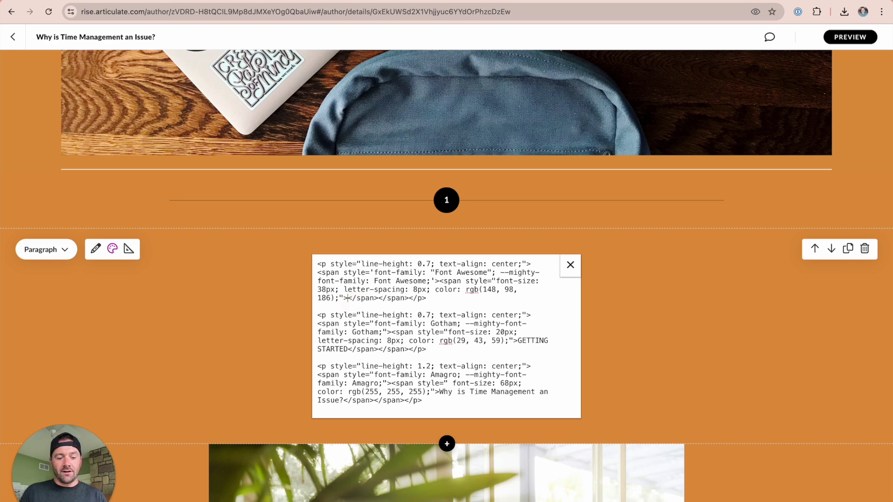
{"action": "type", "text": "&#Xf08e"}
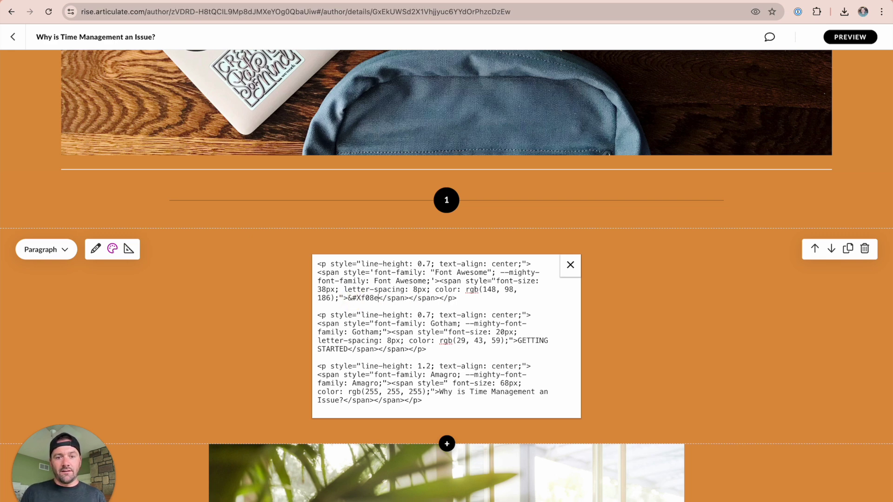
{"action": "left_click", "coordinate": [570, 265]}
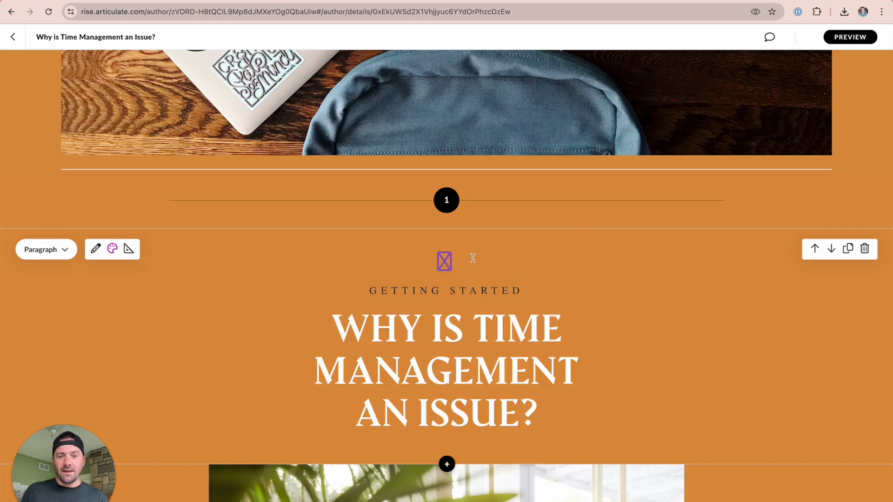
- Select and inspect the new external-link icon, then place the caret before Getting Started
{"action": "double_click", "coordinate": [437, 263]}
{"action": "left_click_drag", "start_coordinate": [437, 264], "coordinate": [400, 263]}
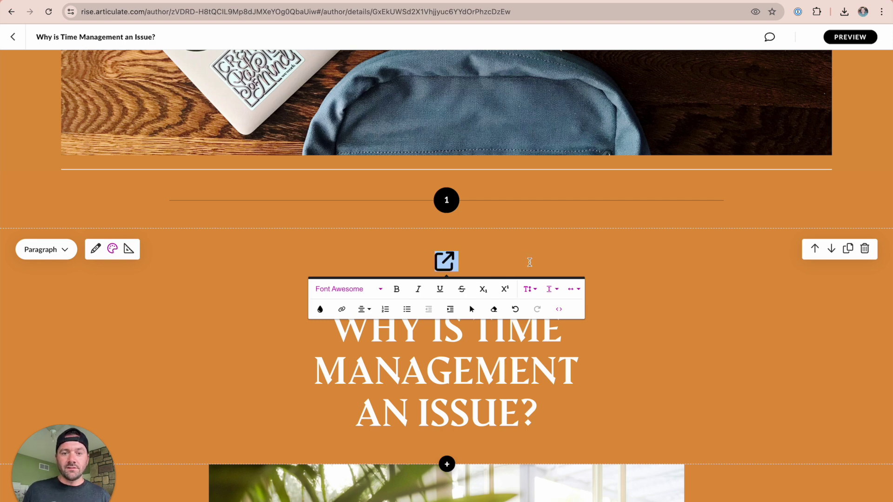
{"action": "left_click", "coordinate": [529, 262]}
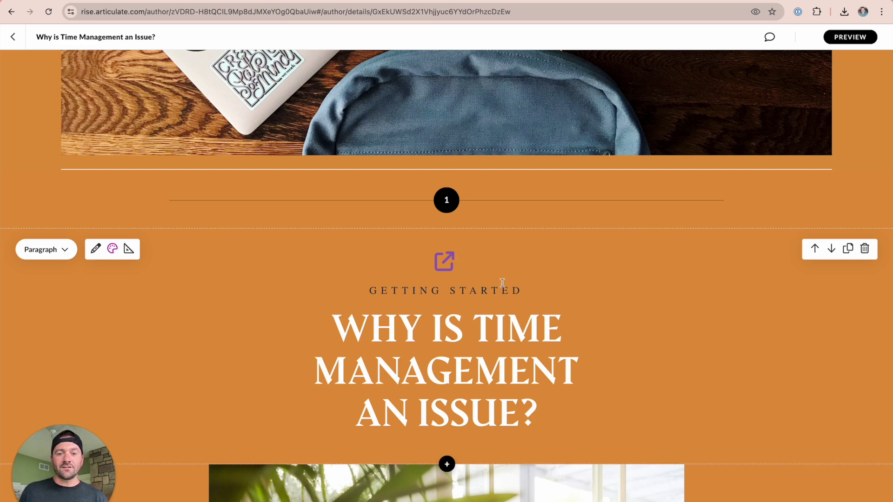
{"action": "left_click", "coordinate": [524, 273]}
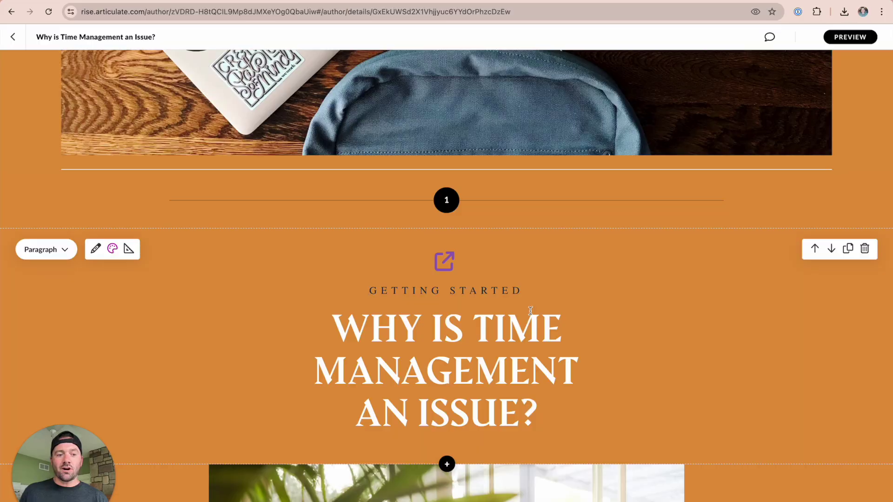